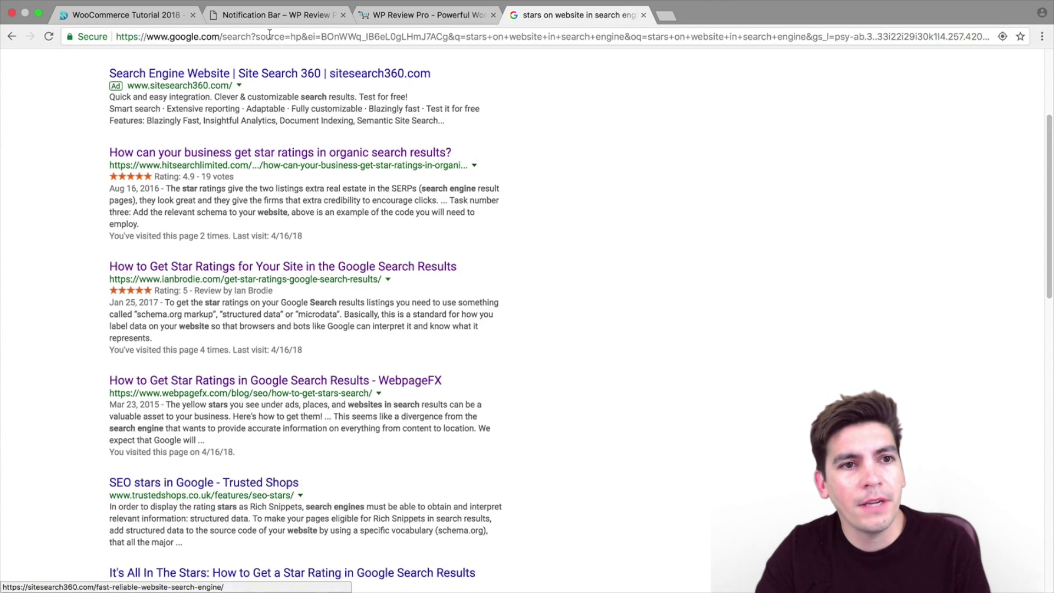
Open the Amazon template's Star Review demo, which shows a 4.53 overall rating
click(272, 17)
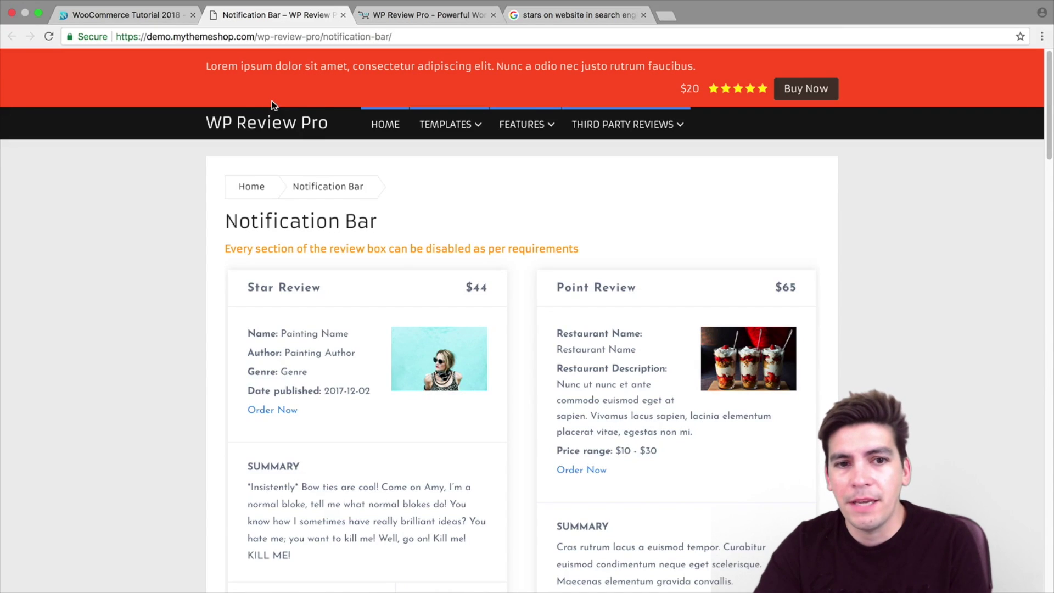
mouse_move(443, 126)
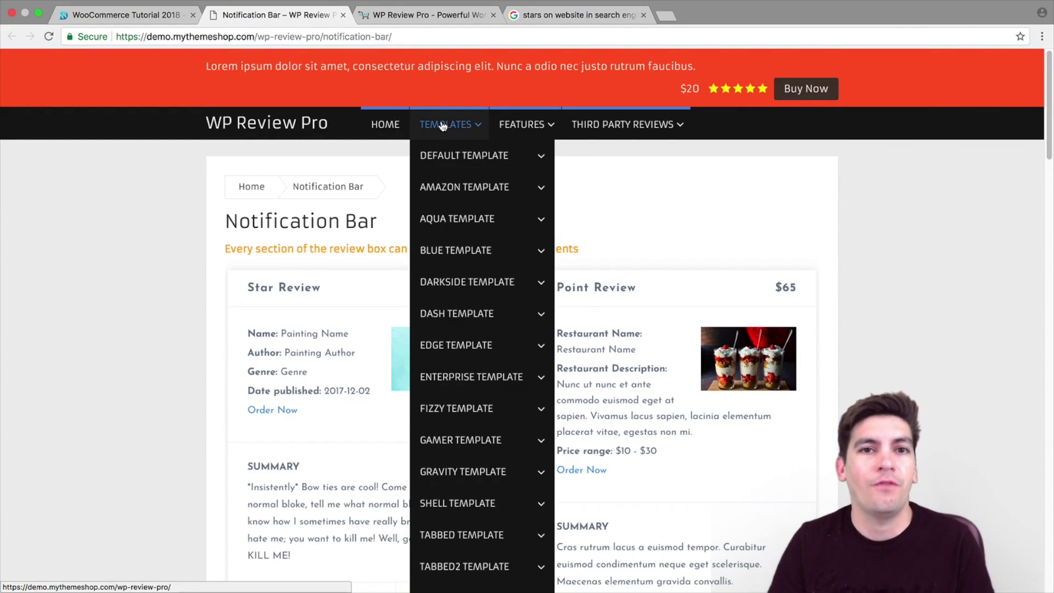
mouse_move(464, 166)
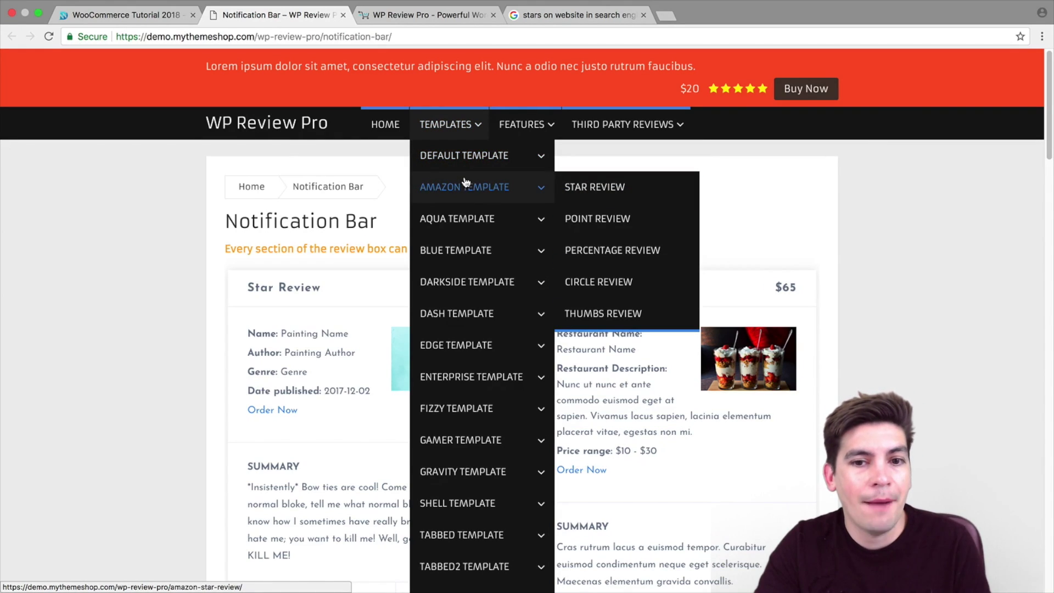
click(599, 188)
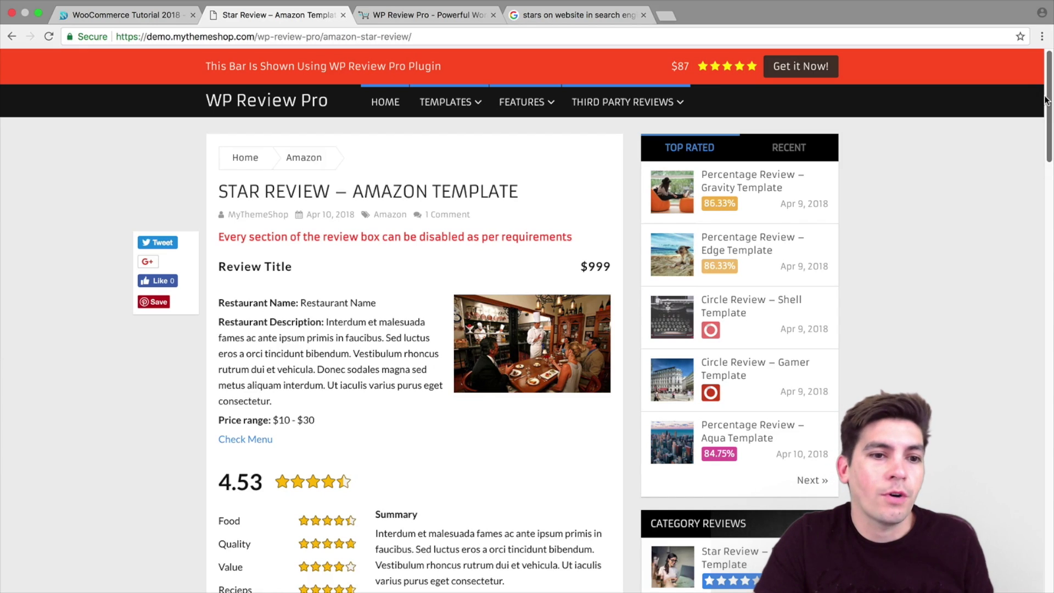
drag(1047, 98, 1045, 122)
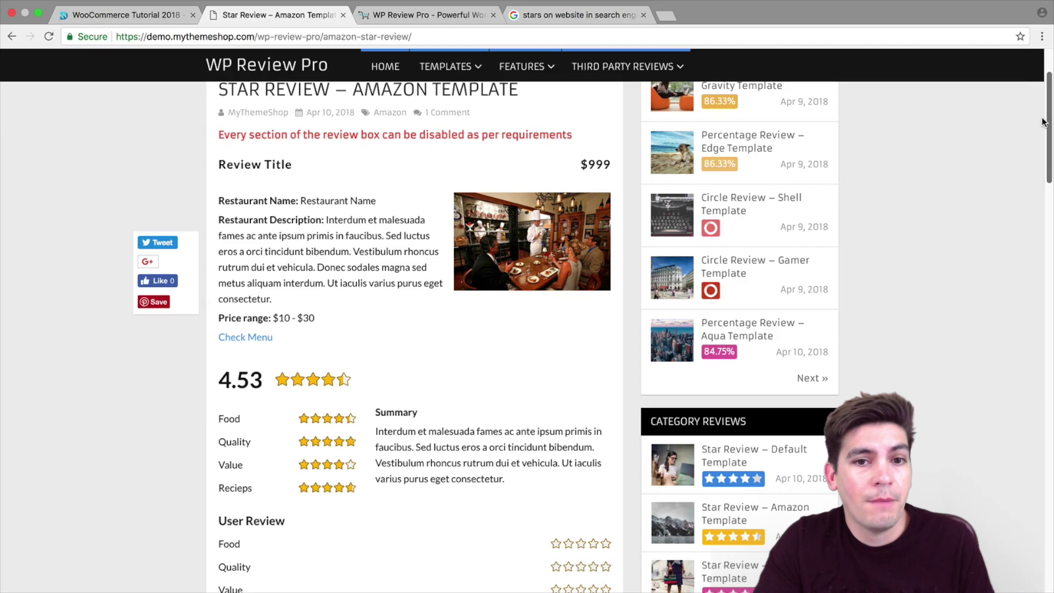
drag(1045, 122, 1043, 214)
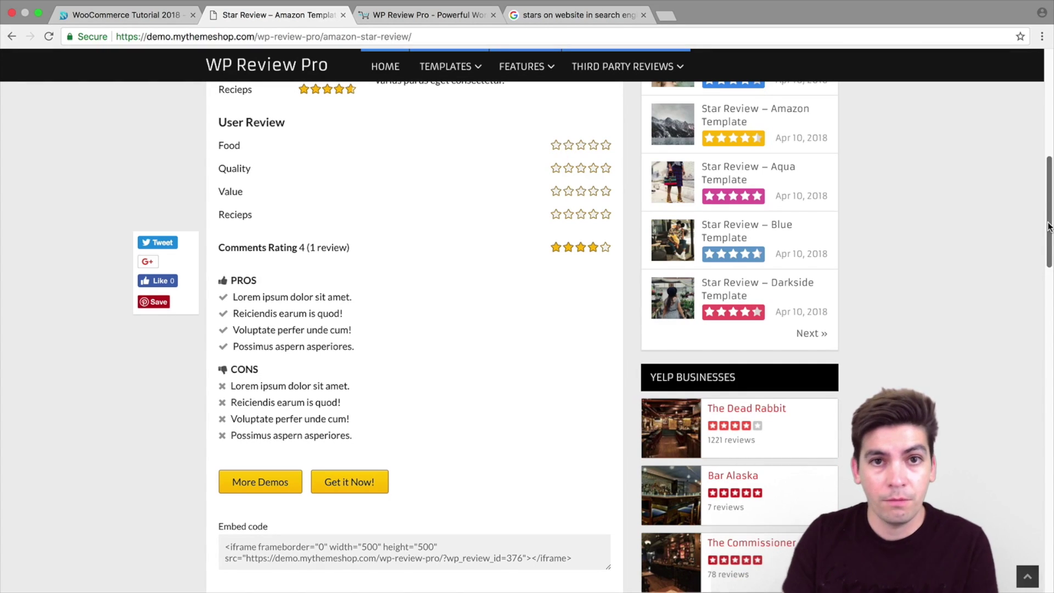
scroll(1049, 226, down, 3)
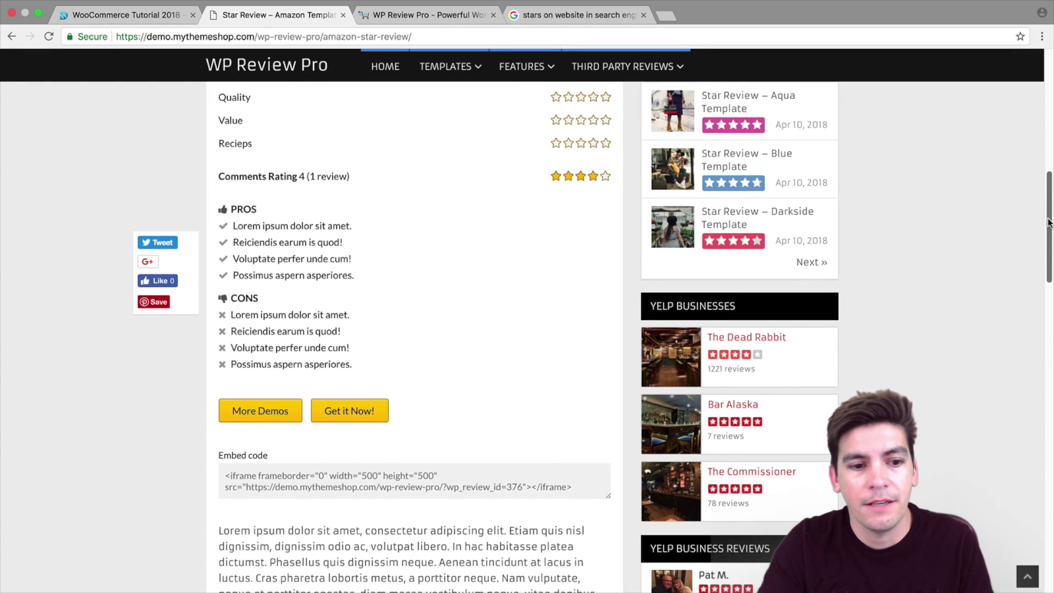
drag(1049, 226, 1049, 318)
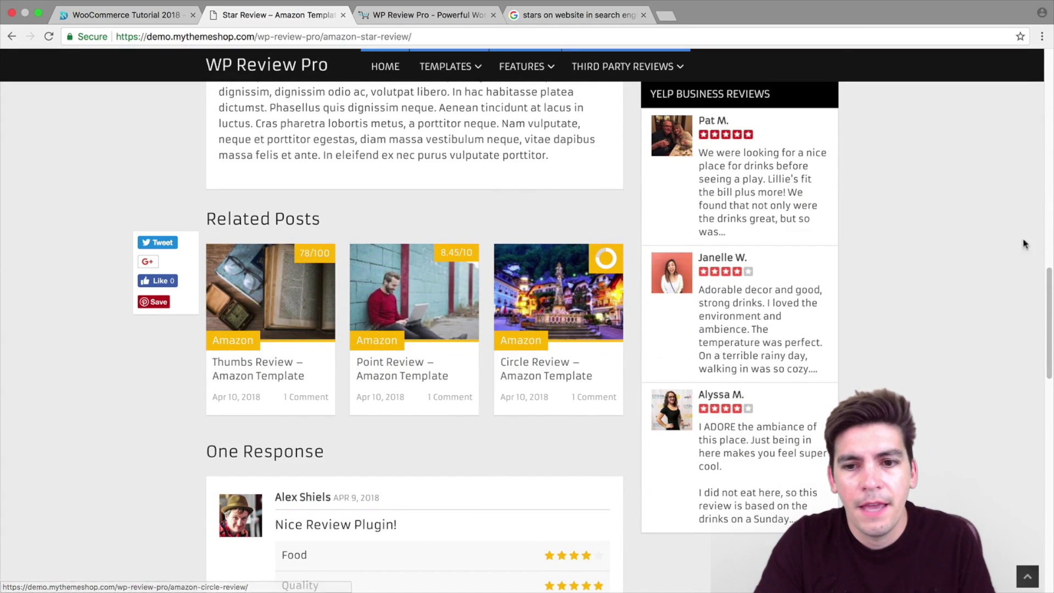
drag(1048, 289, 1049, 77)
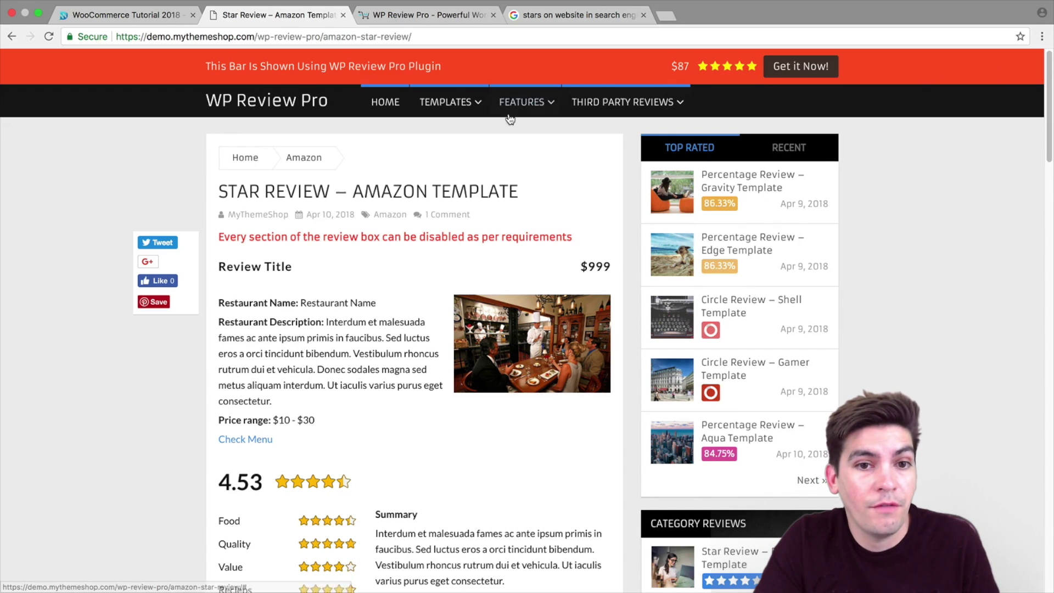
Load the Dash template's Star Review demo, then switch to the WP Review Pro product page
mouse_move(465, 147)
mouse_move(466, 258)
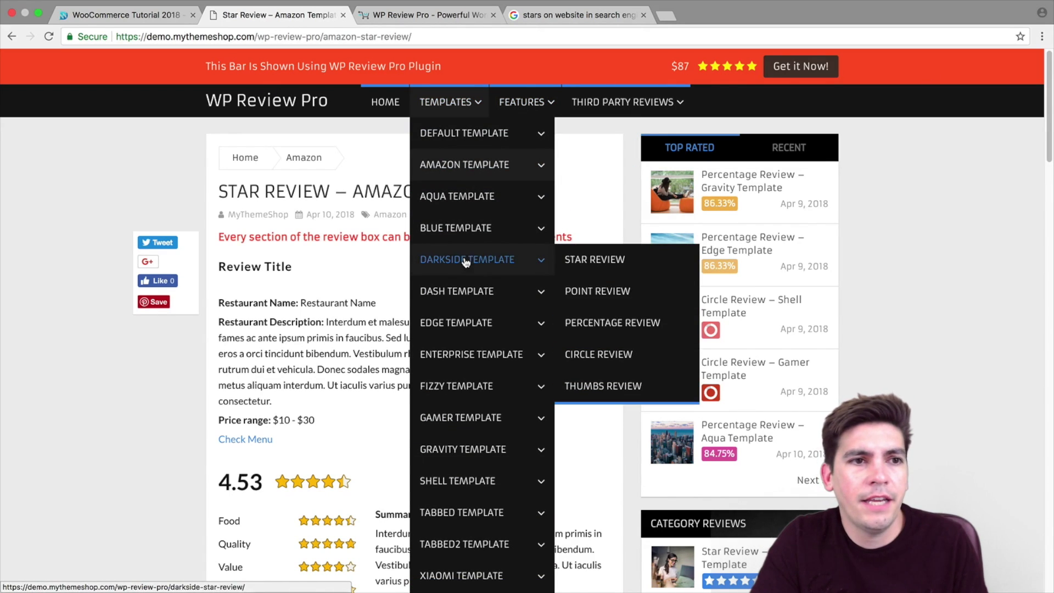
click(597, 261)
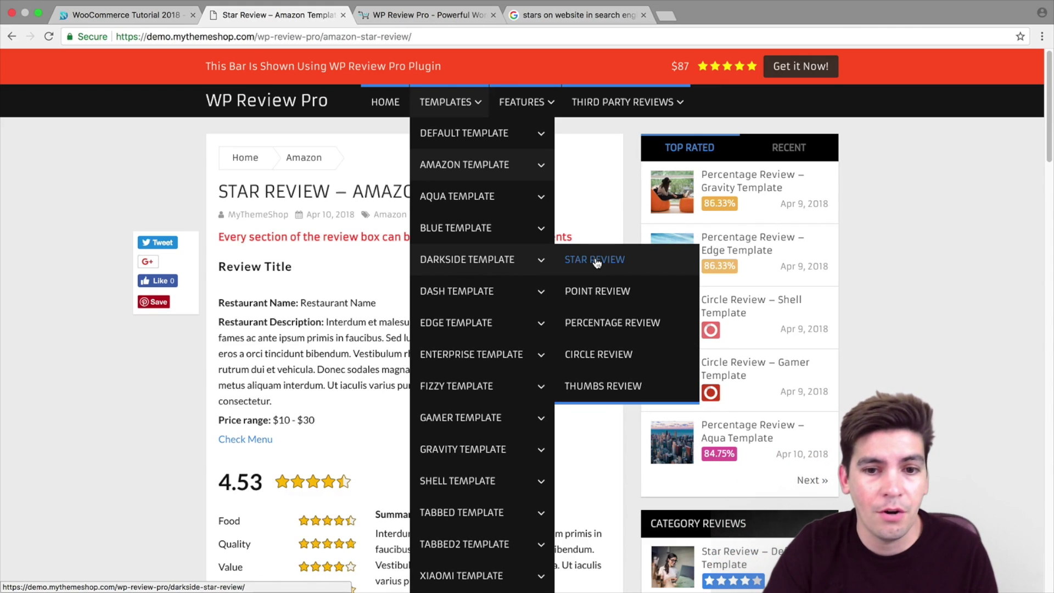
click(575, 299)
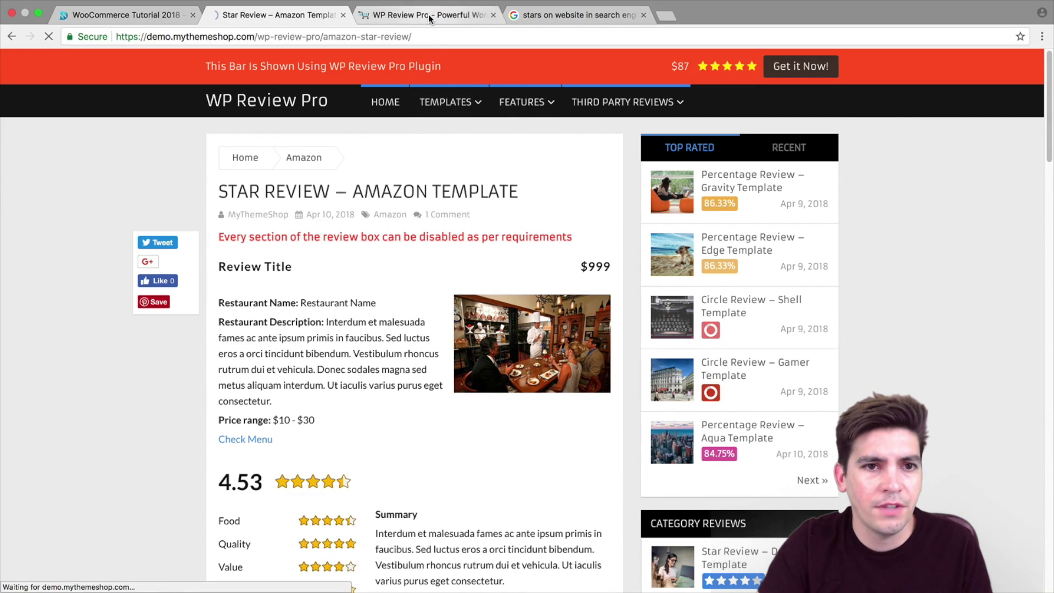
click(428, 15)
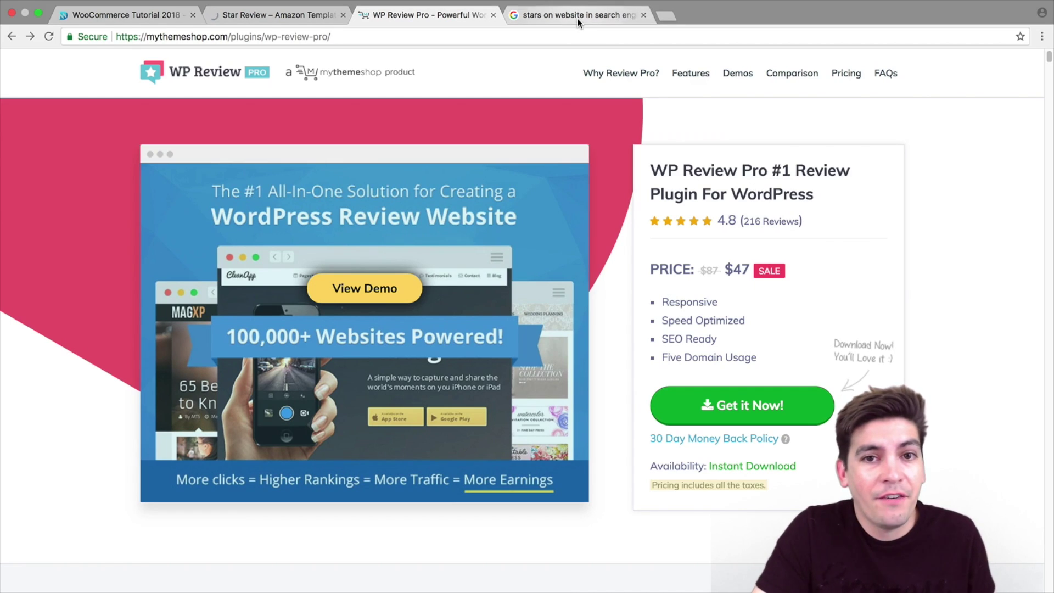
click(147, 15)
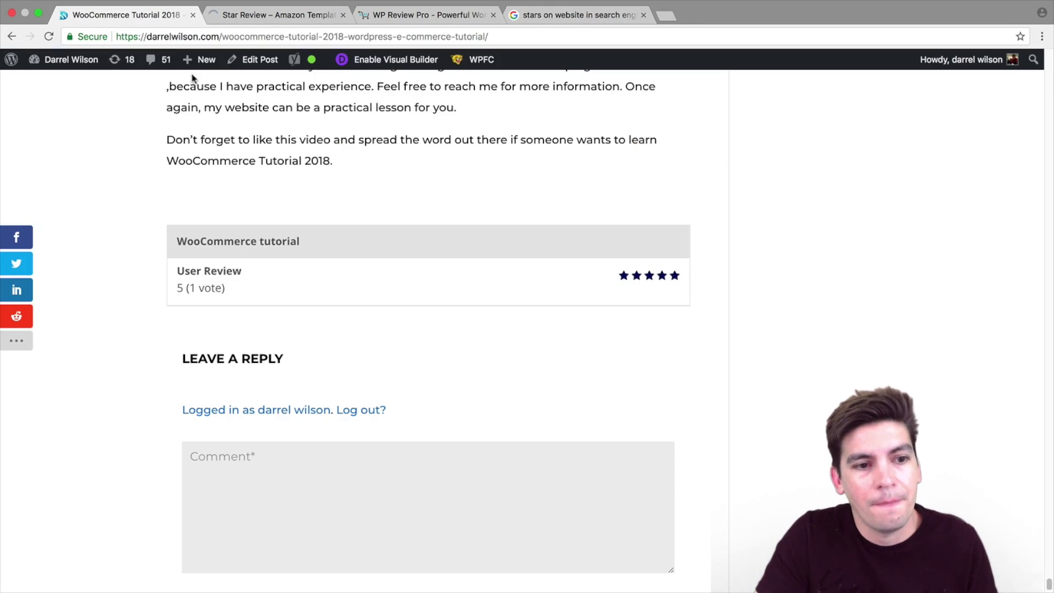
scroll(769, 261, up, 2)
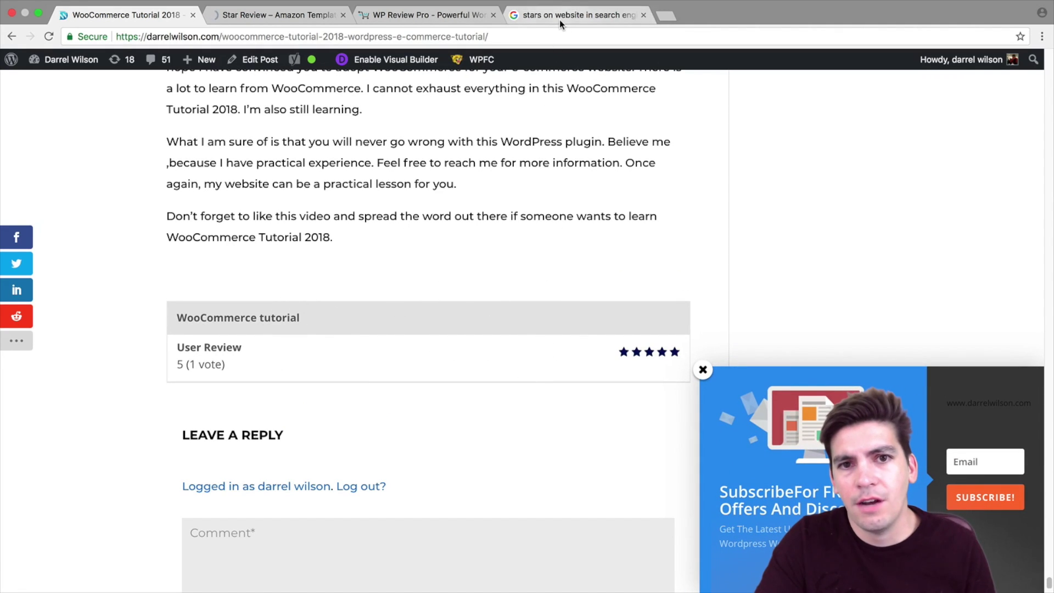
click(462, 15)
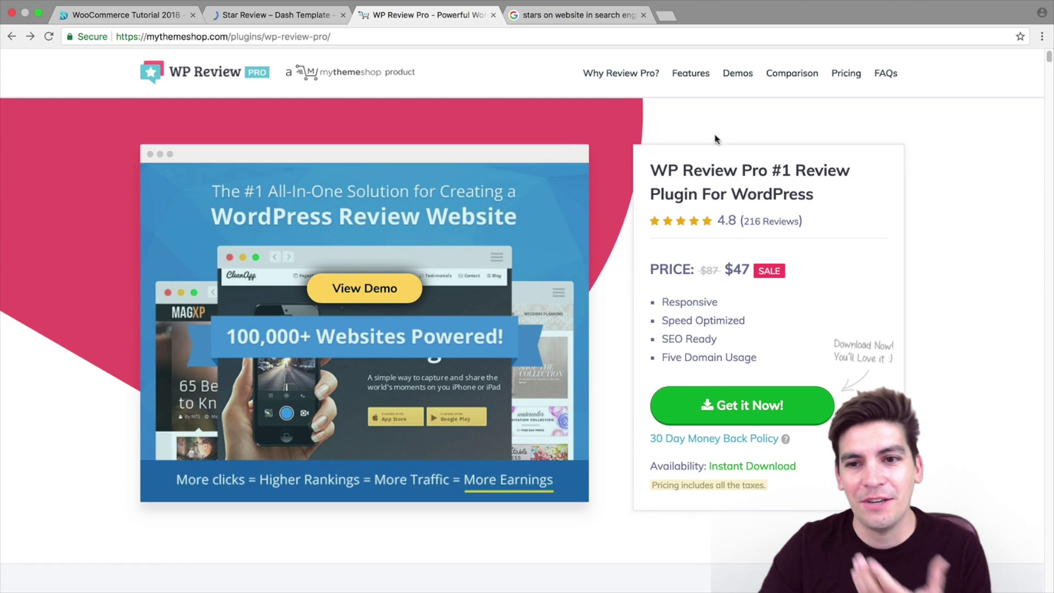
click(152, 17)
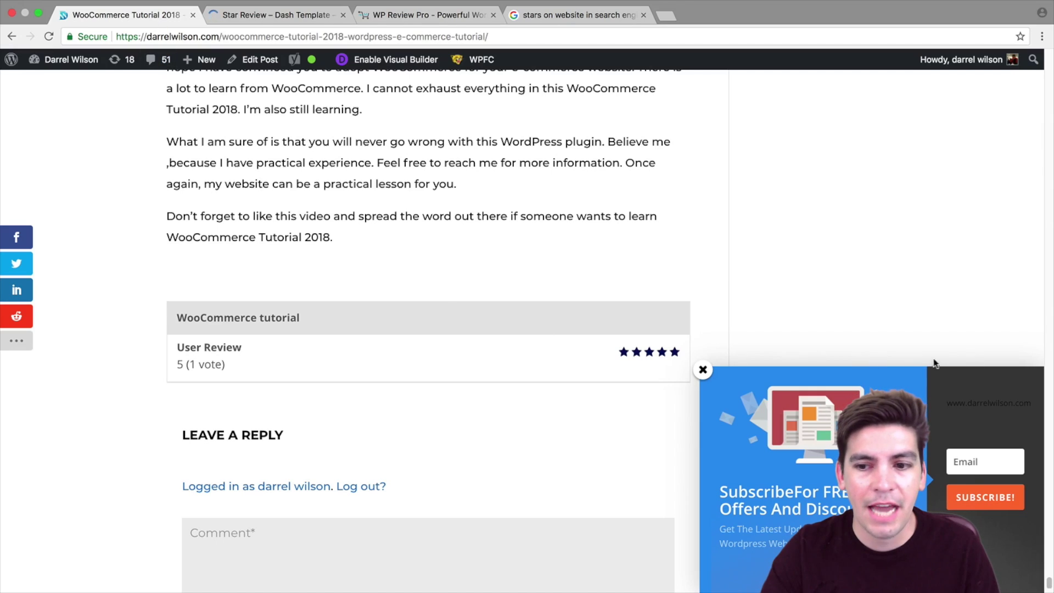
click(710, 368)
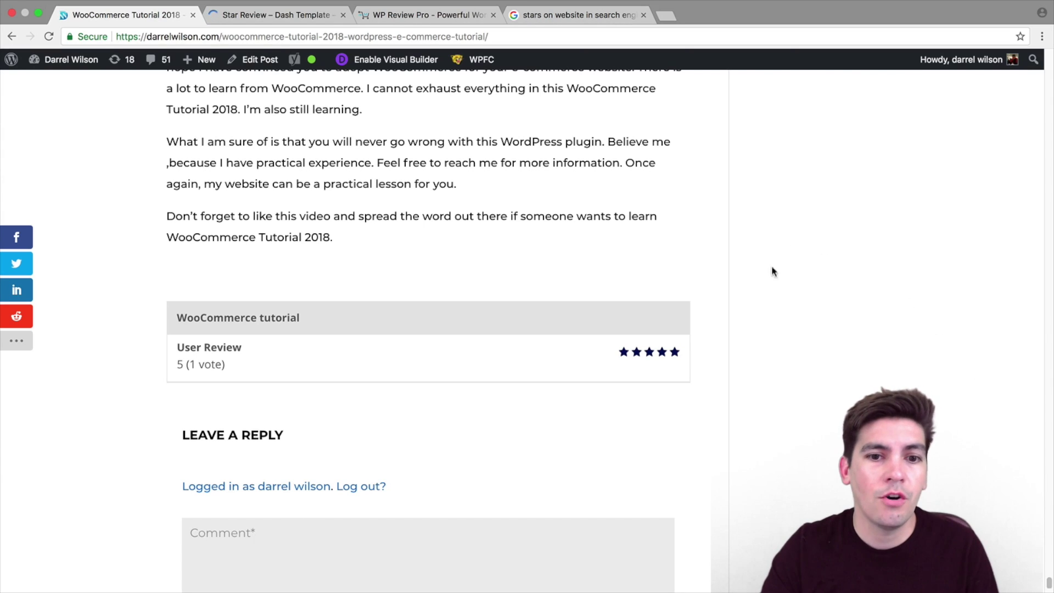
scroll(1046, 528, down, 5)
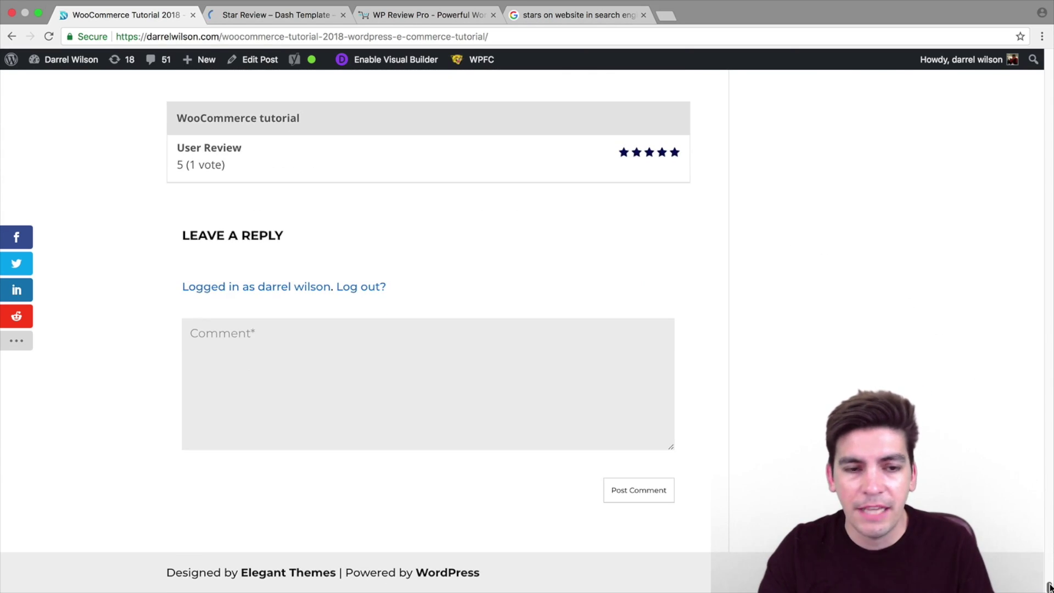
scroll(1049, 587, up, 3)
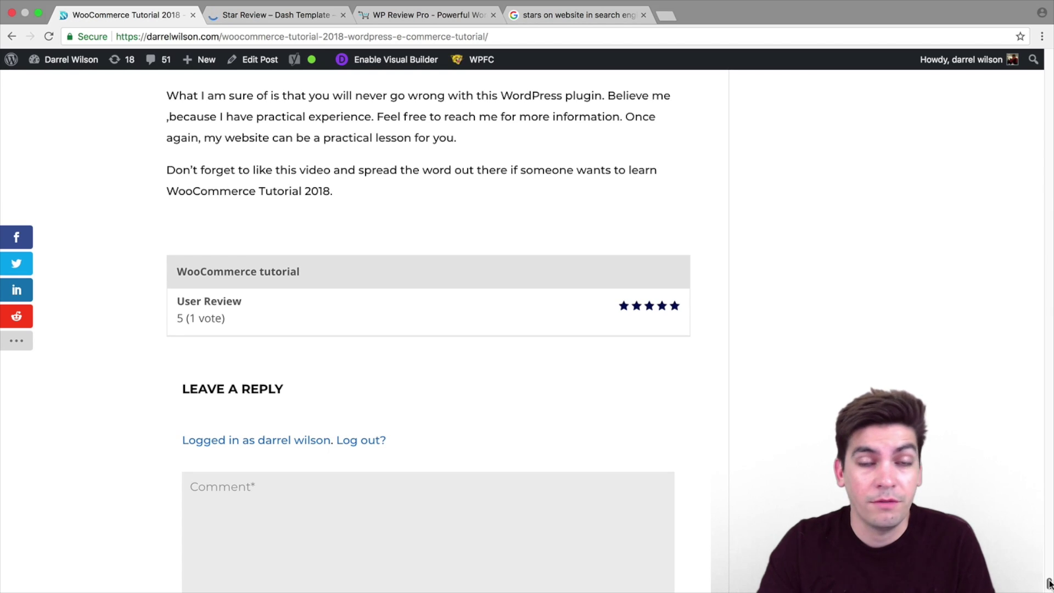
scroll(1049, 583, up, 3)
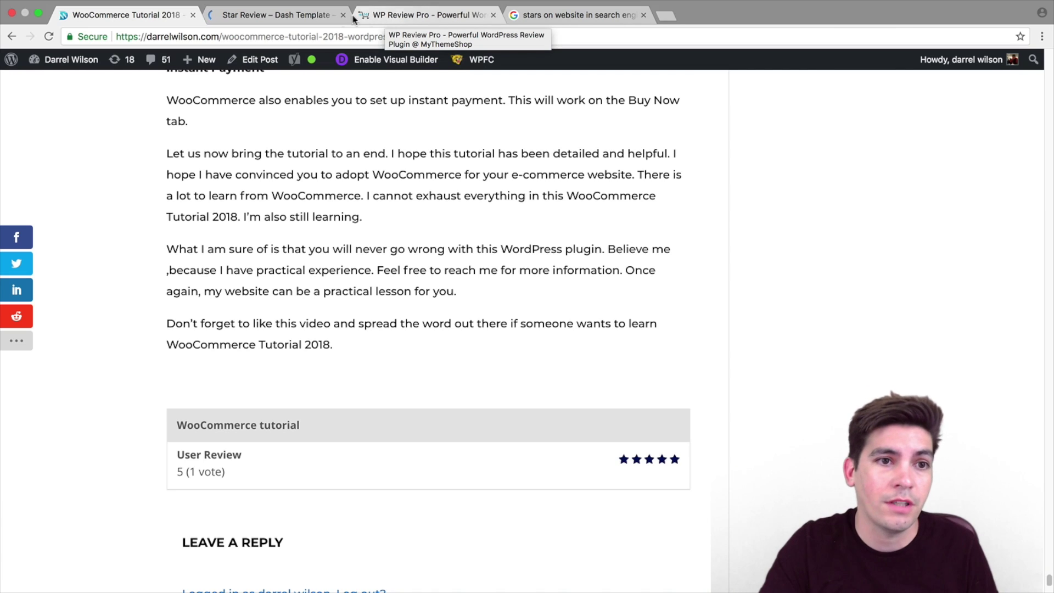
Reload the Dash template Star Review demo and revisit the WP Review Pro product page
click(313, 18)
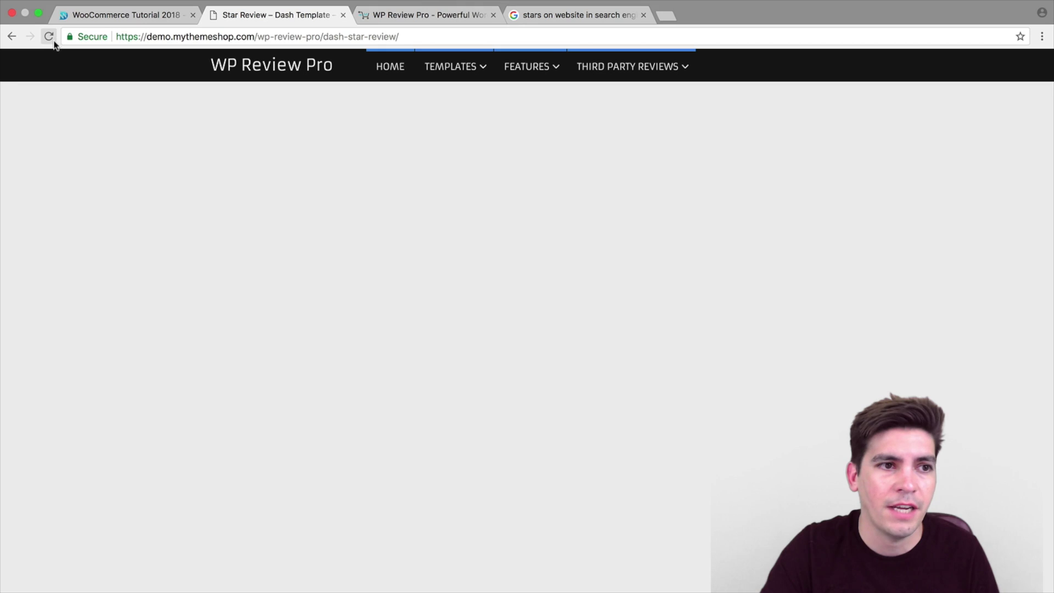
click(52, 40)
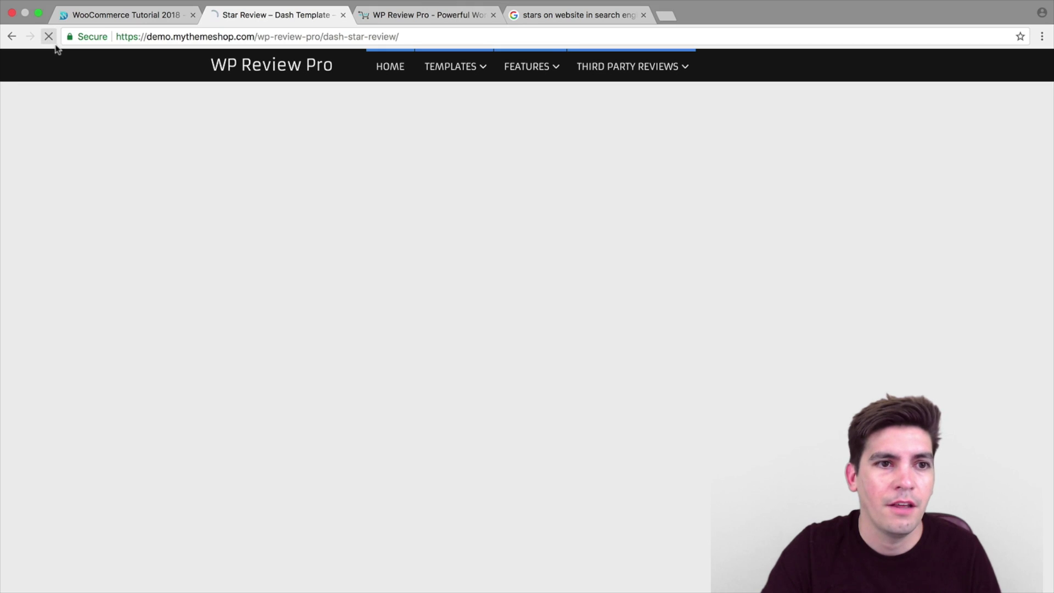
click(443, 17)
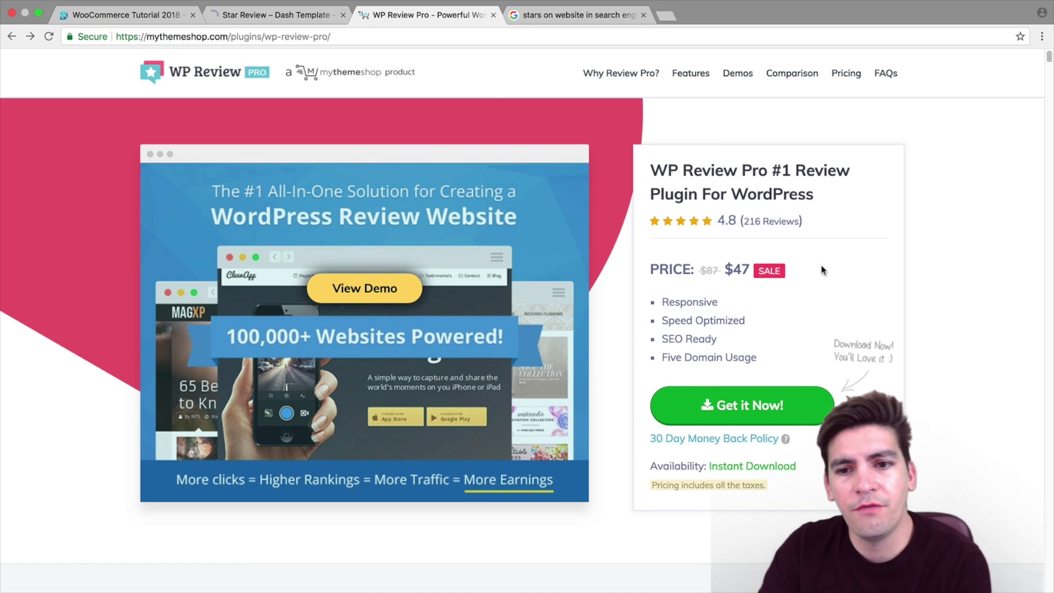
Return to the WooCommerce tutorial post and go to the admin Dashboard from the site-name menu
click(135, 16)
mouse_move(63, 60)
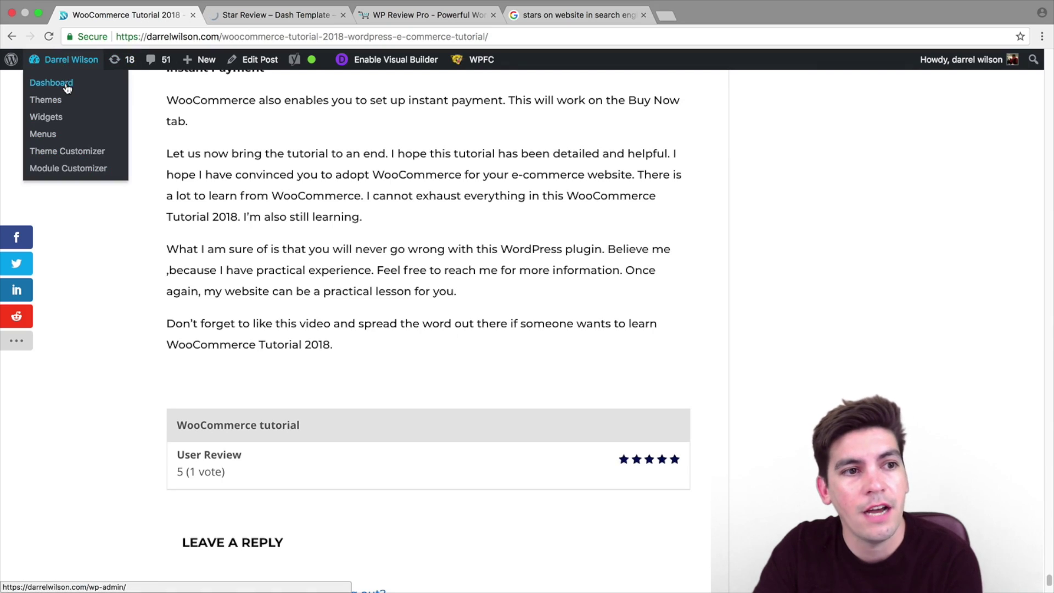
click(66, 85)
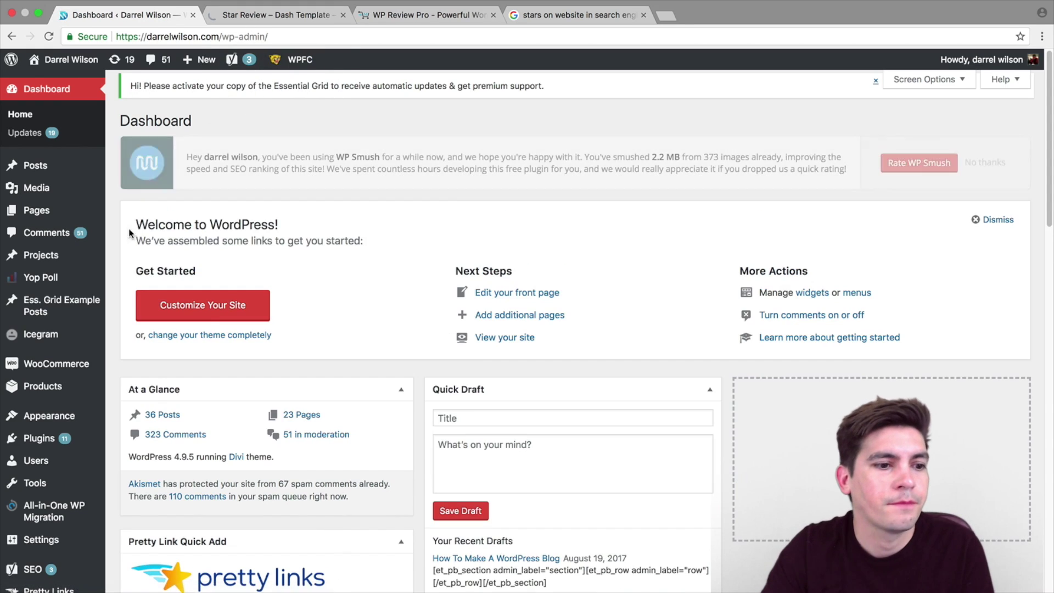
scroll(82, 275, down, 3)
scroll(83, 307, down, 3)
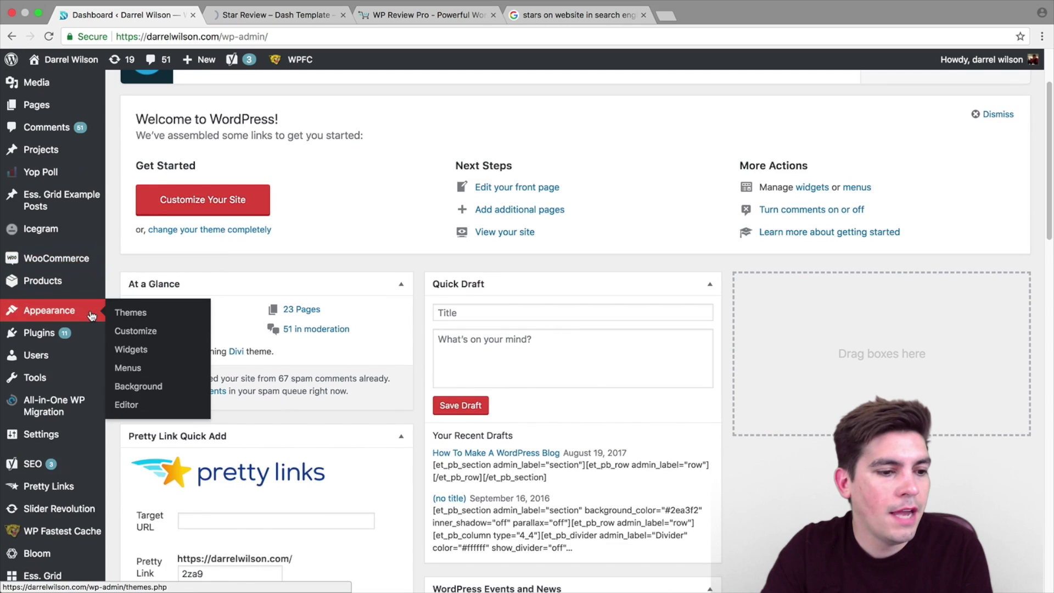
Open WP Review Pro Settings, preview the Styling options, then show Defaults: Star type, After Content
mouse_move(41, 320)
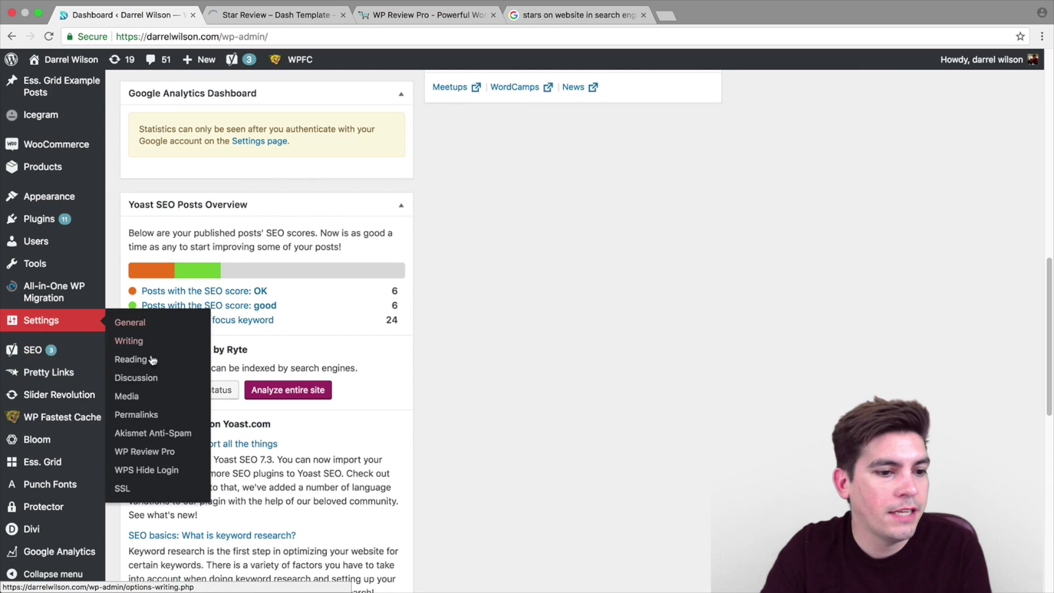
click(151, 452)
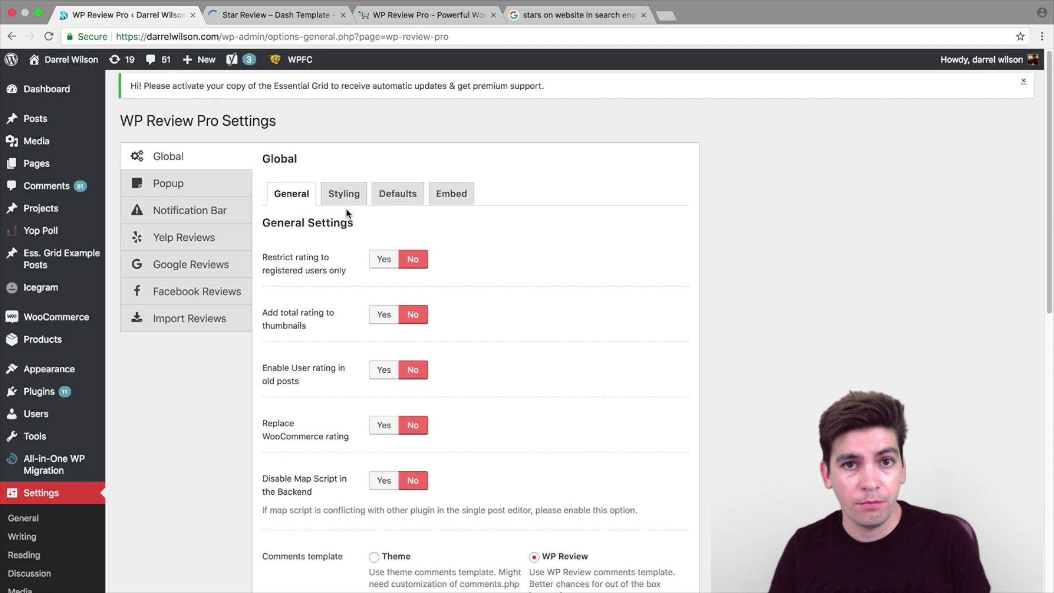
click(349, 201)
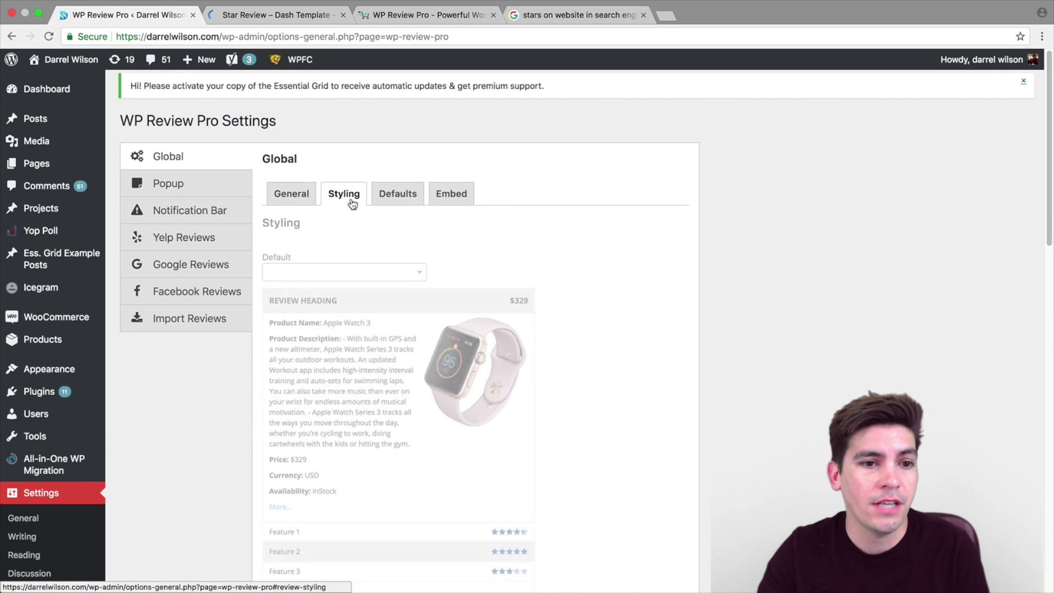
scroll(1050, 204, down, 3)
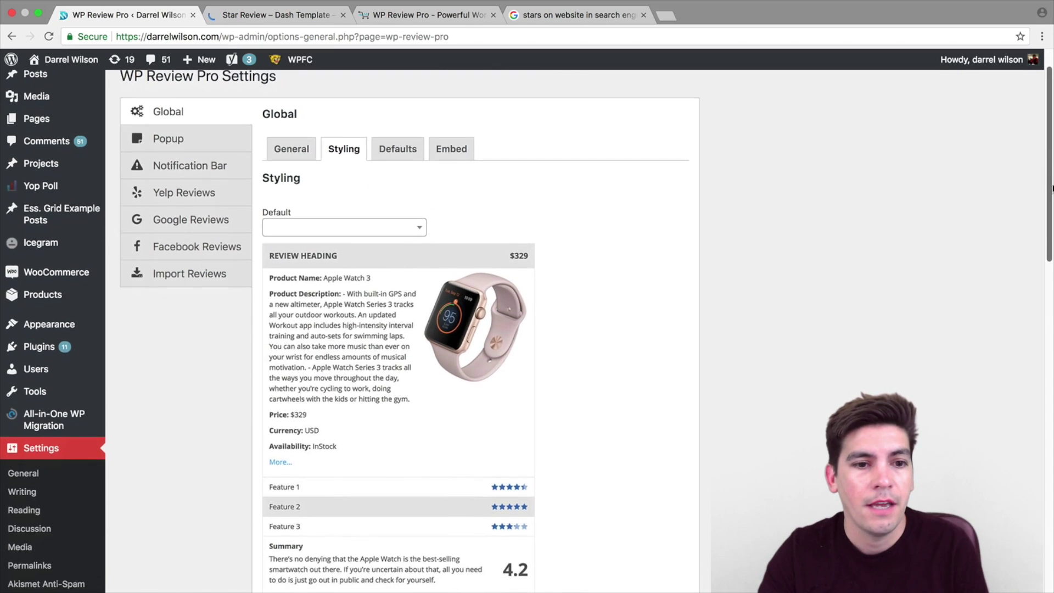
scroll(1051, 203, down, 1)
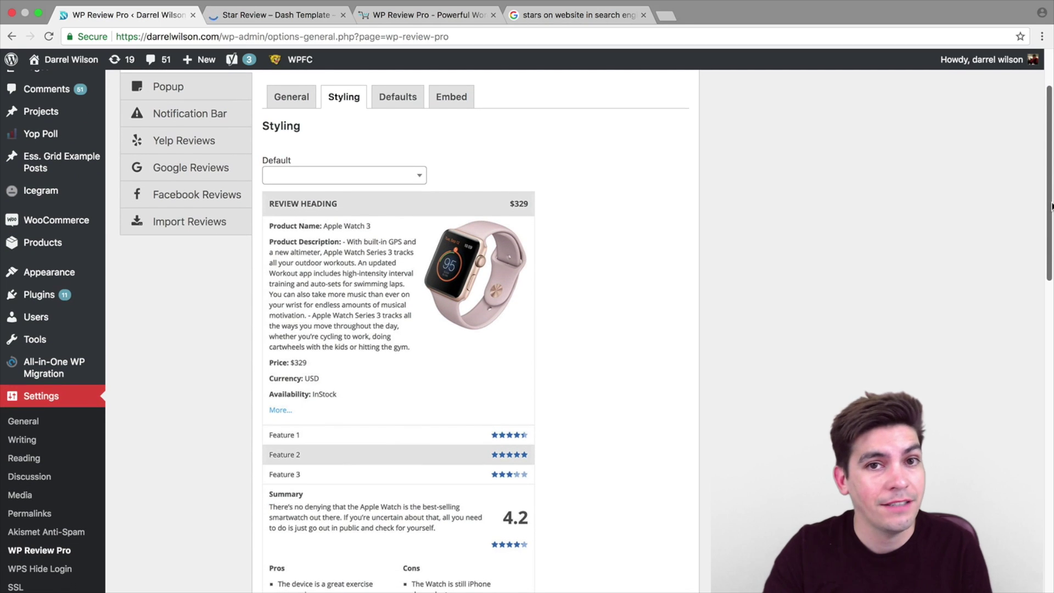
drag(1052, 205, 1048, 143)
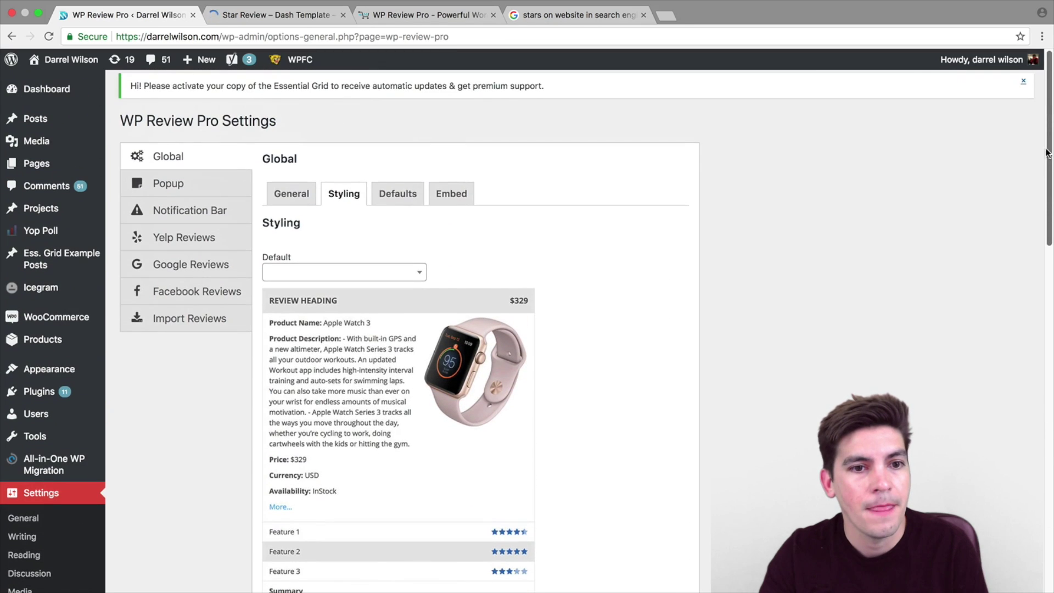
click(412, 196)
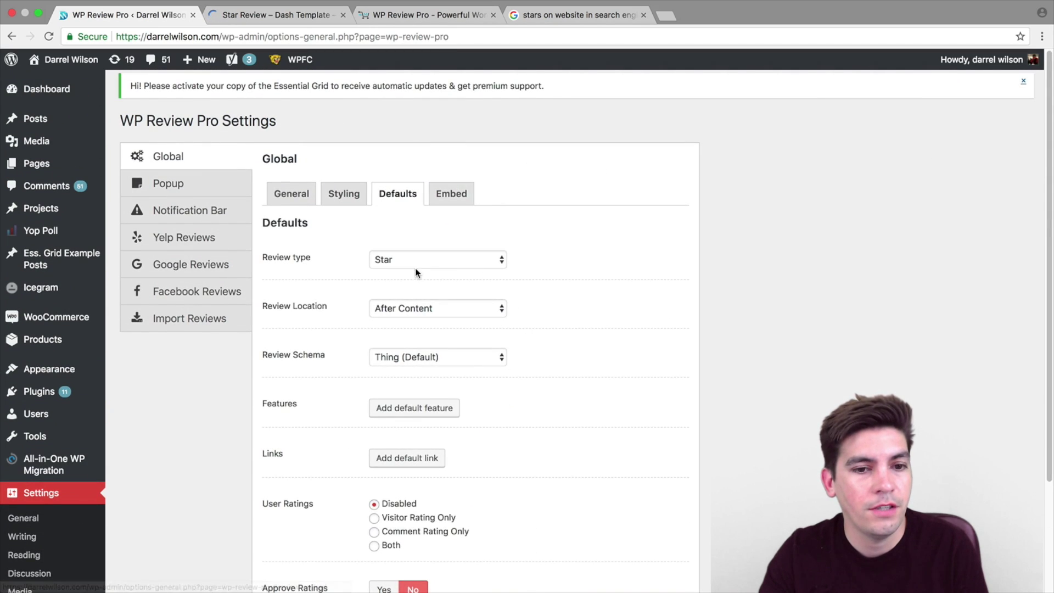
Show the Popup settings (800px, bounceIn/bounceOut), then reload the Star Review demo and view the product page
click(194, 186)
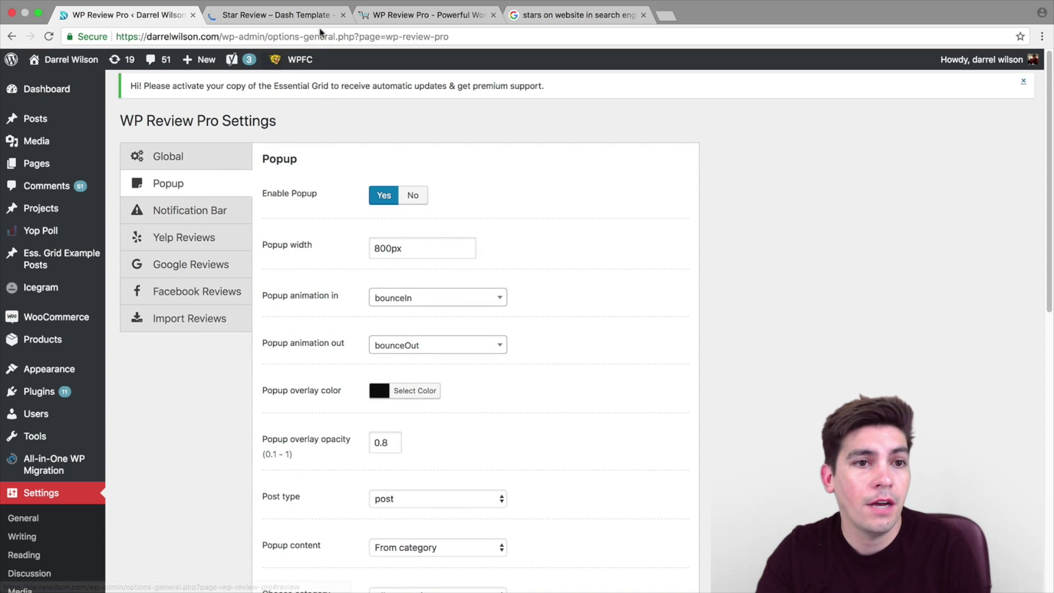
click(300, 16)
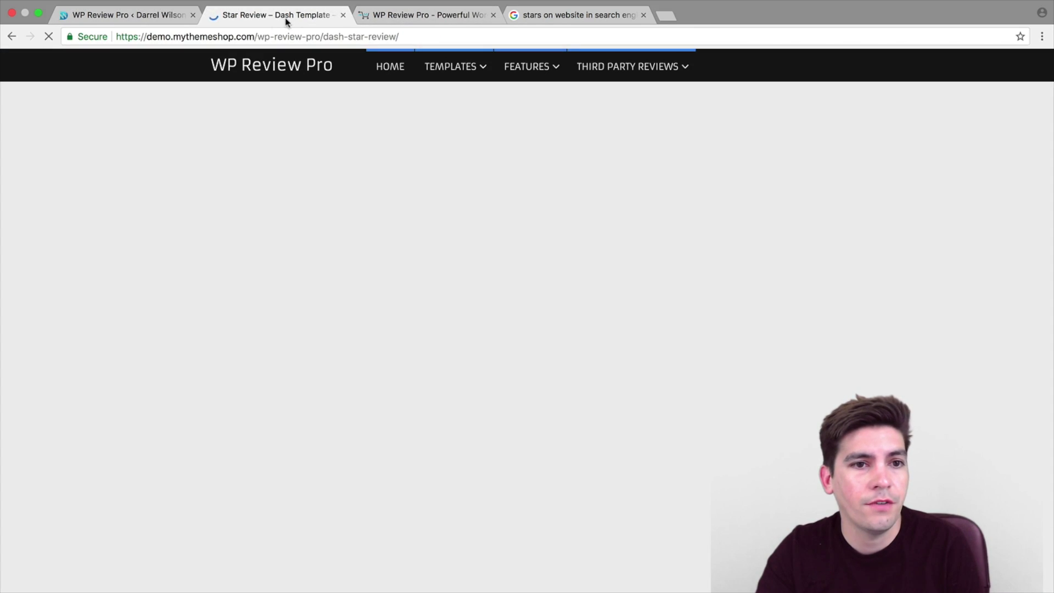
click(50, 35)
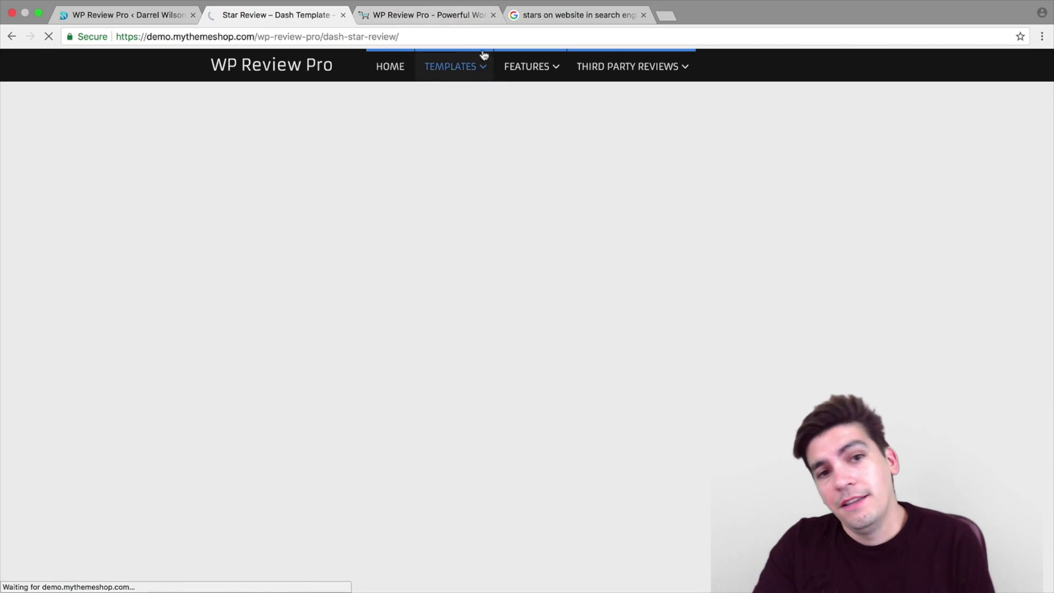
click(461, 15)
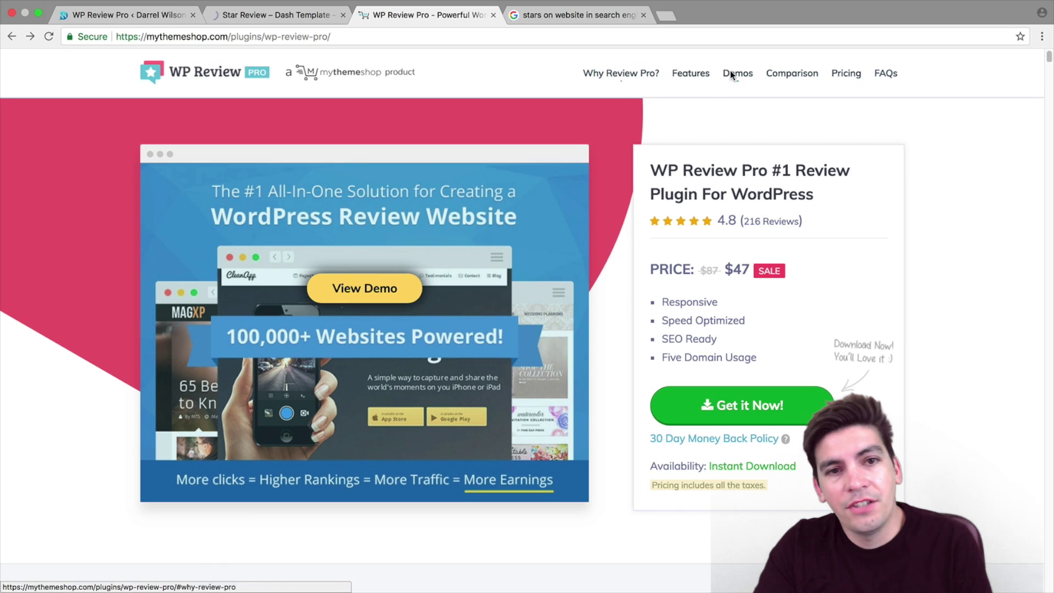
Visit the demo site's features section, then return to the WP Review Pro Popup settings
click(258, 17)
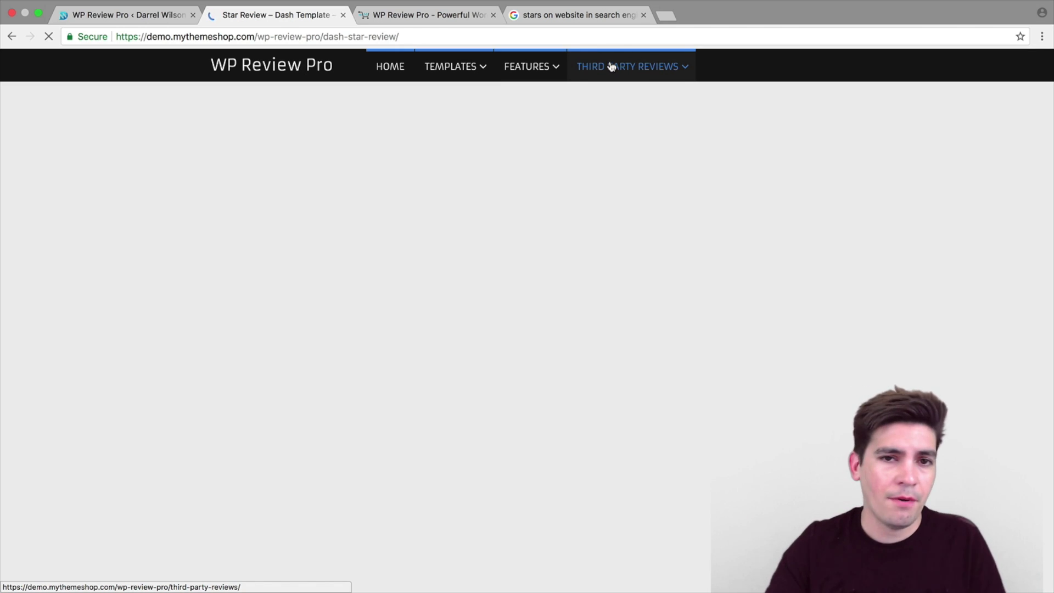
click(523, 66)
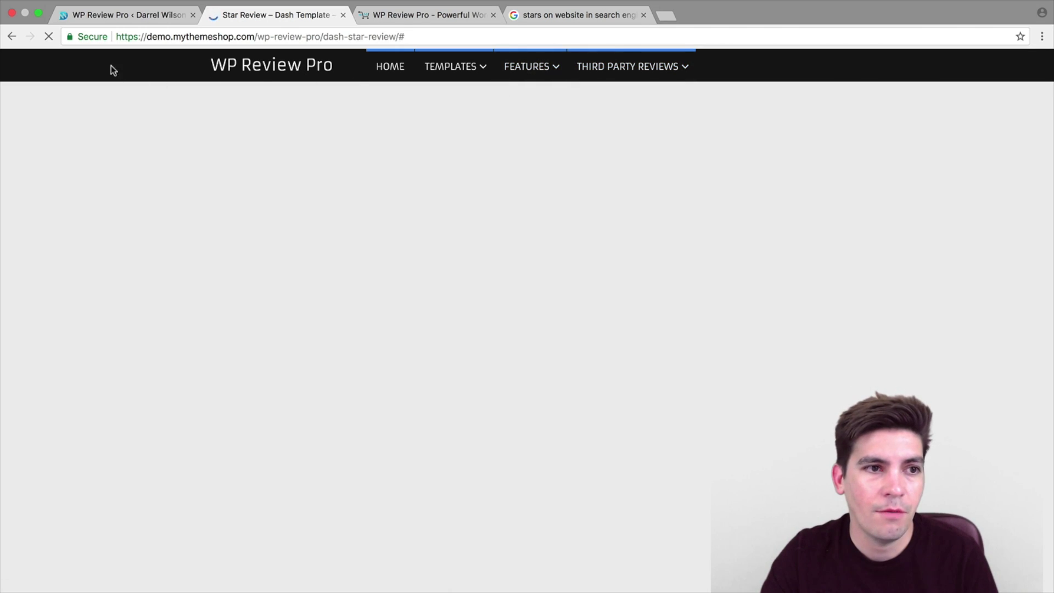
click(238, 67)
click(137, 16)
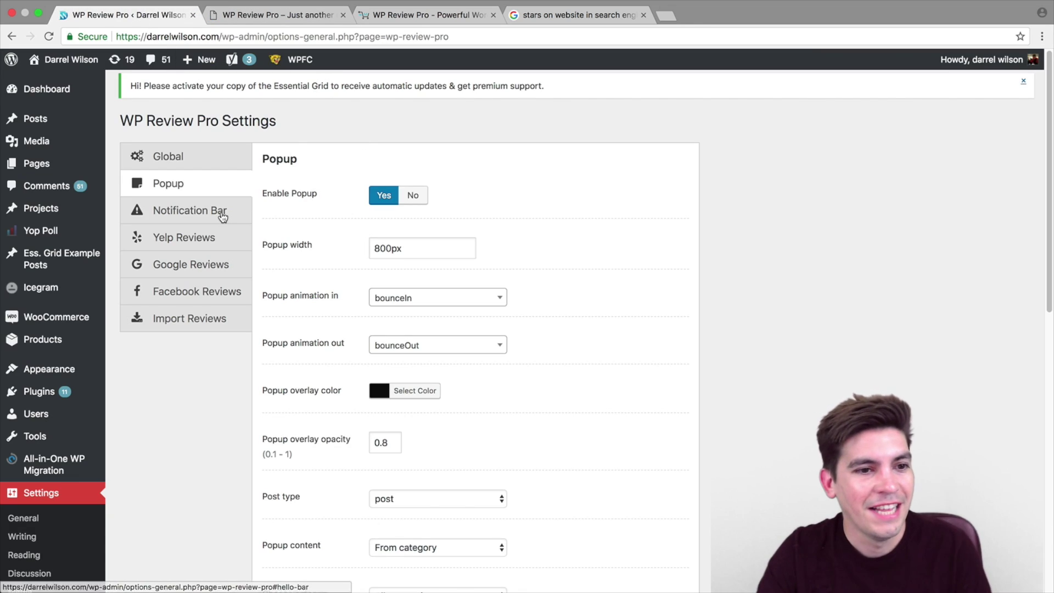
Glance at the Yelp Reviews settings, then open the All Posts list of 38 posts
click(221, 243)
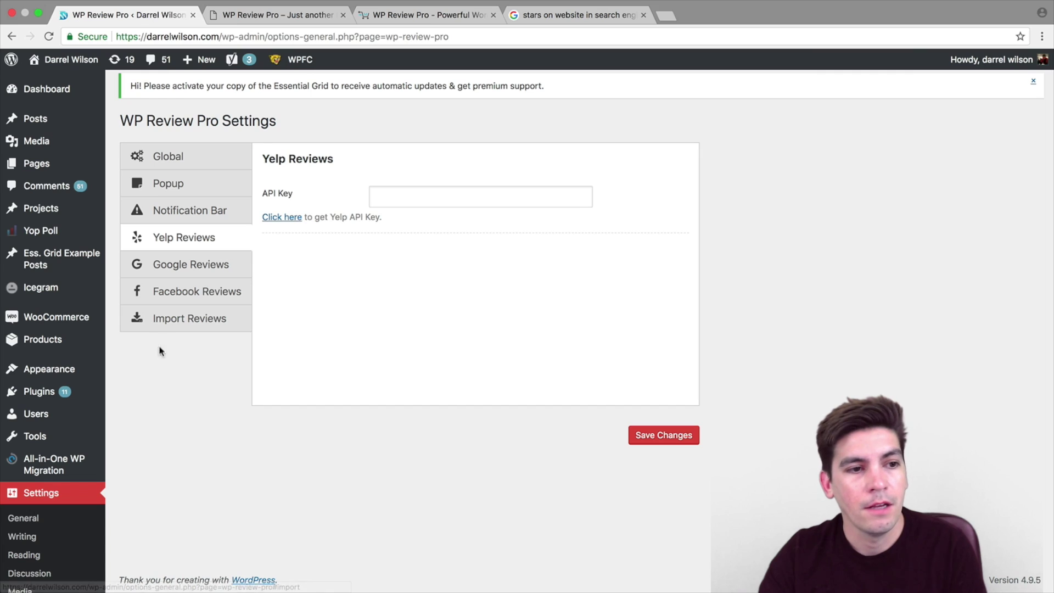
mouse_move(96, 119)
click(144, 122)
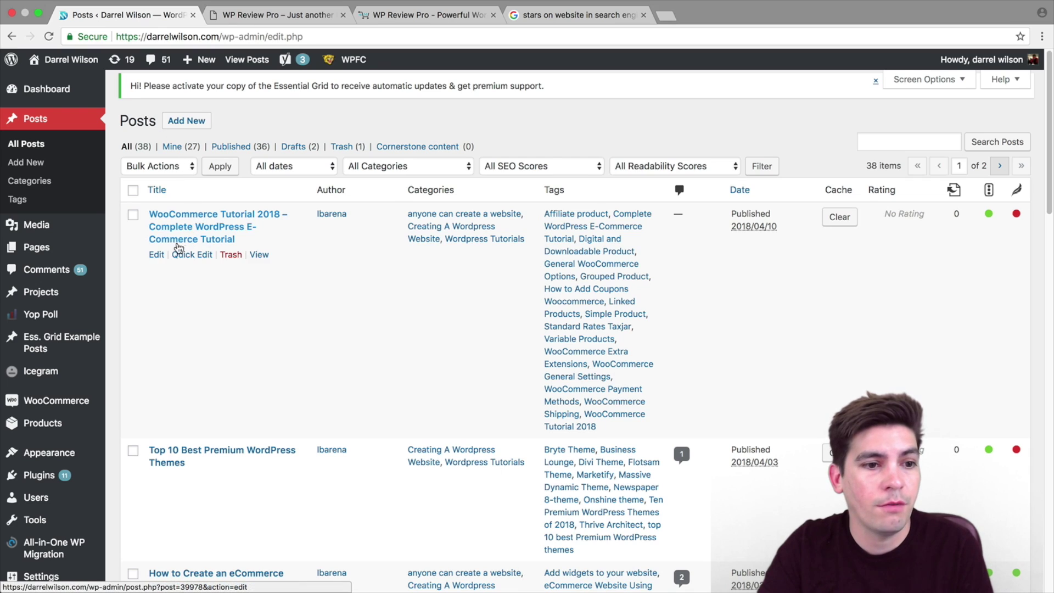
Open the WooCommerce Tutorial 2018 post for editing and scroll down to its review box
click(160, 254)
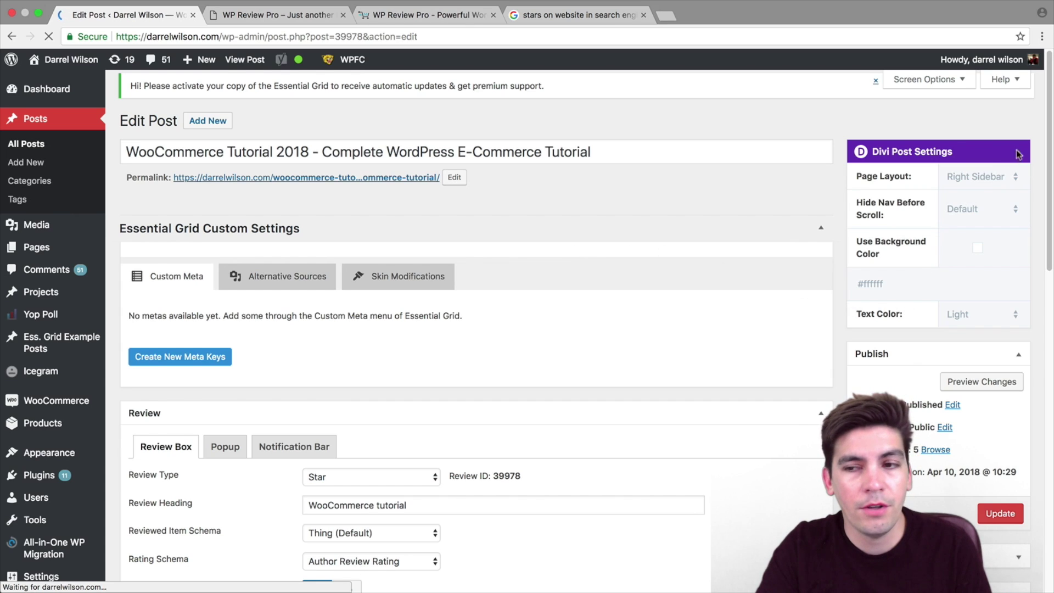
mouse_move(1051, 110)
mouse_down()
mouse_move(1050, 123)
mouse_move(1050, 103)
mouse_up()
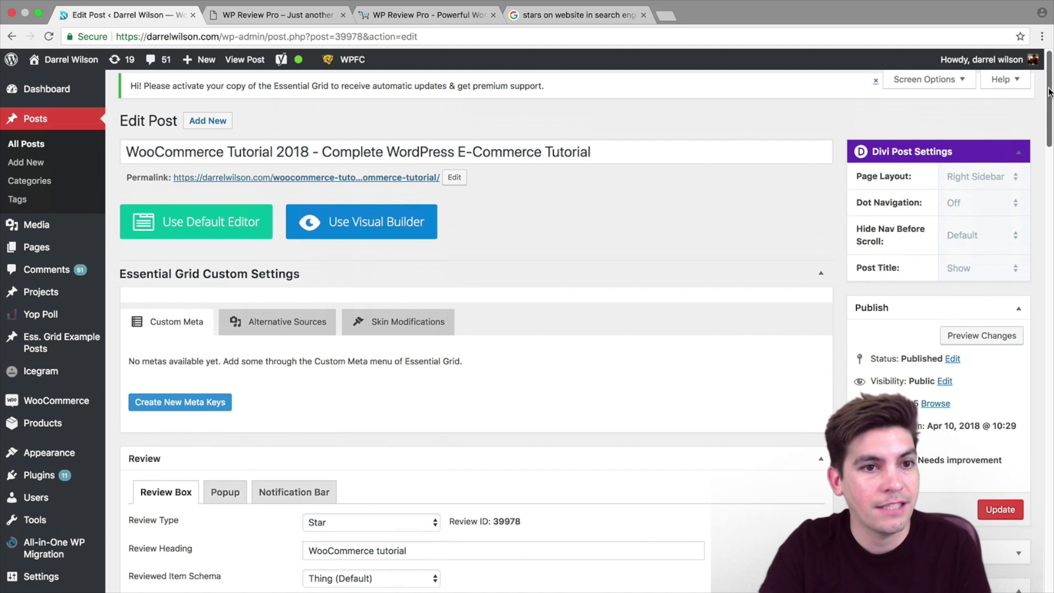
drag(1051, 97, 1049, 148)
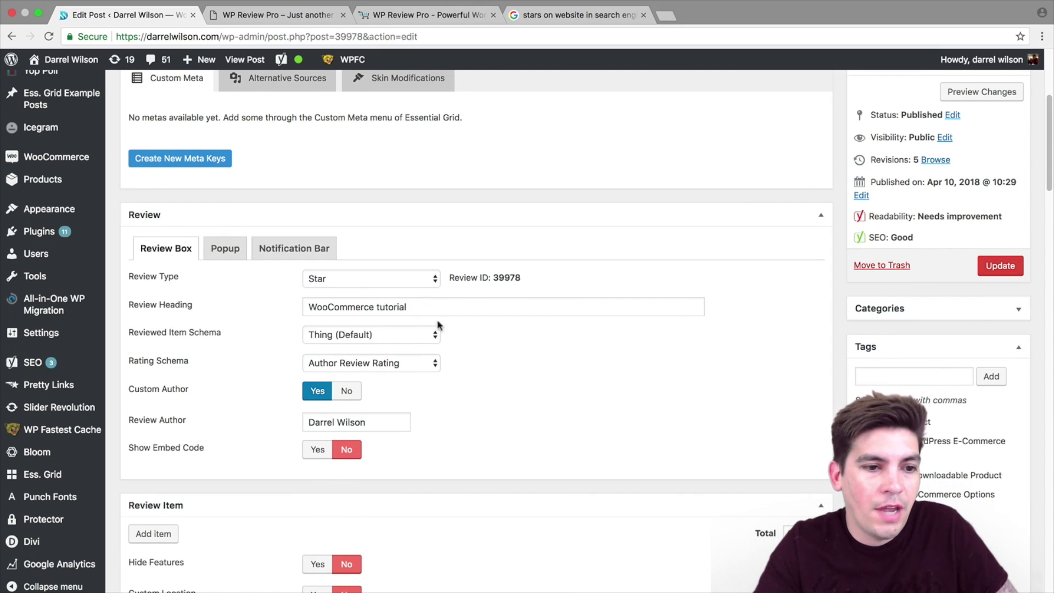
Inspect the Reviewed Item Schema choices without changing them, then scroll to the Visitor Rating Only user review settings
click(372, 335)
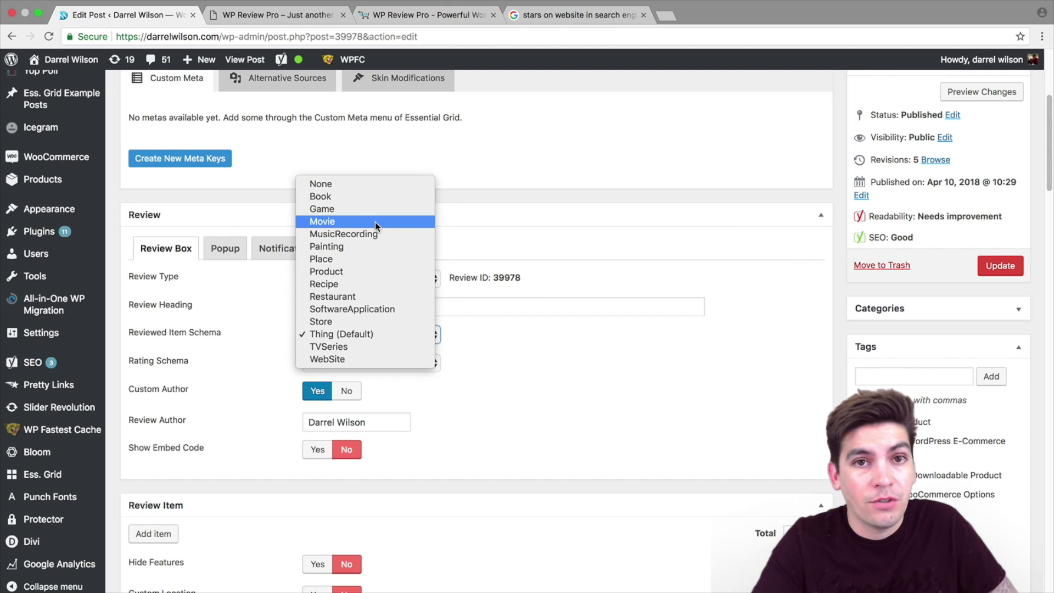
click(553, 212)
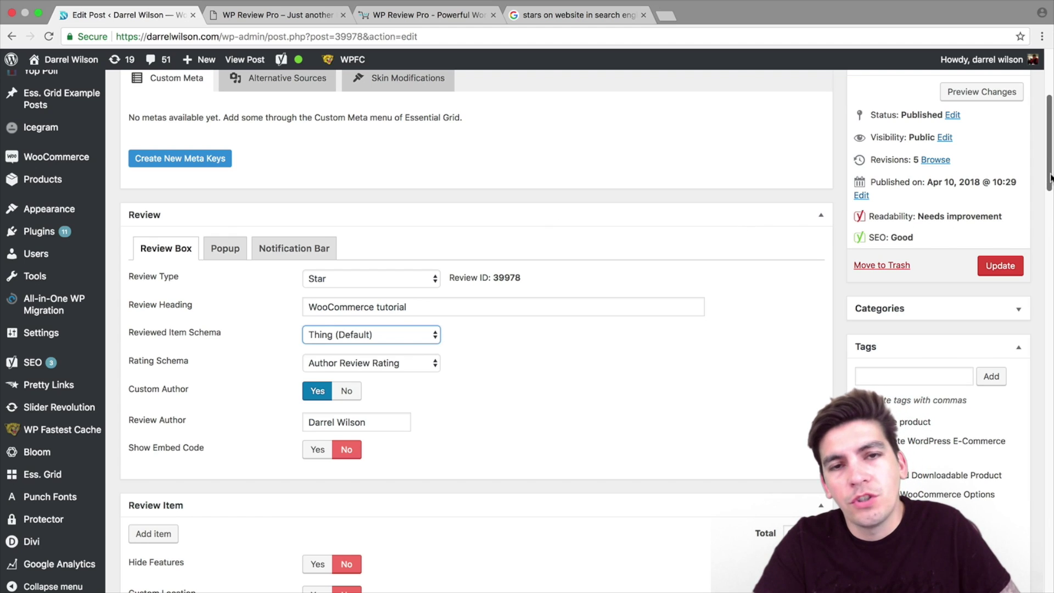
scroll(1050, 175, down, 1)
scroll(1050, 175, up, 1)
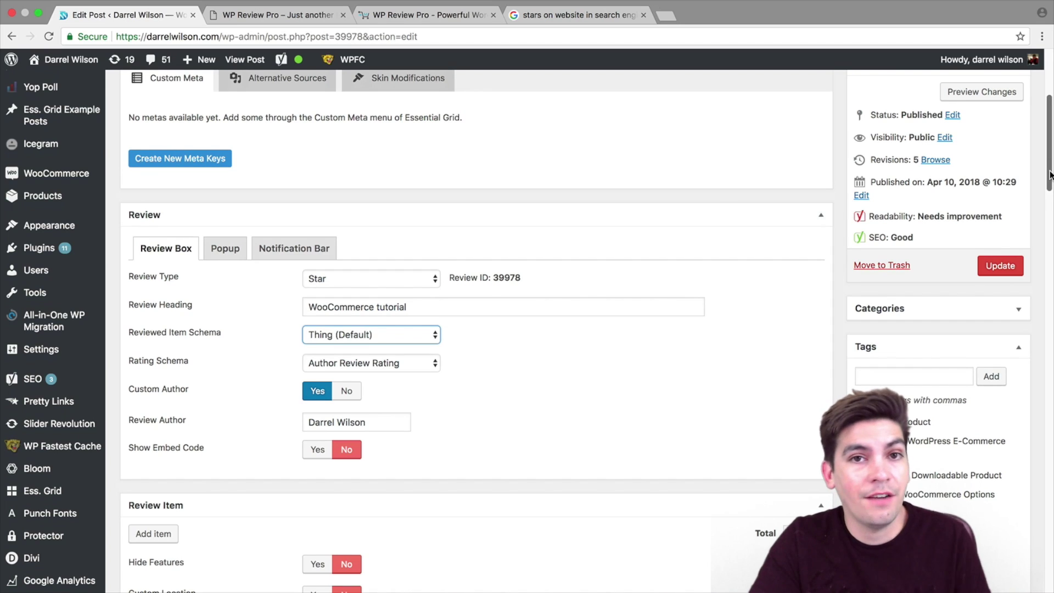
drag(1050, 175, 1052, 393)
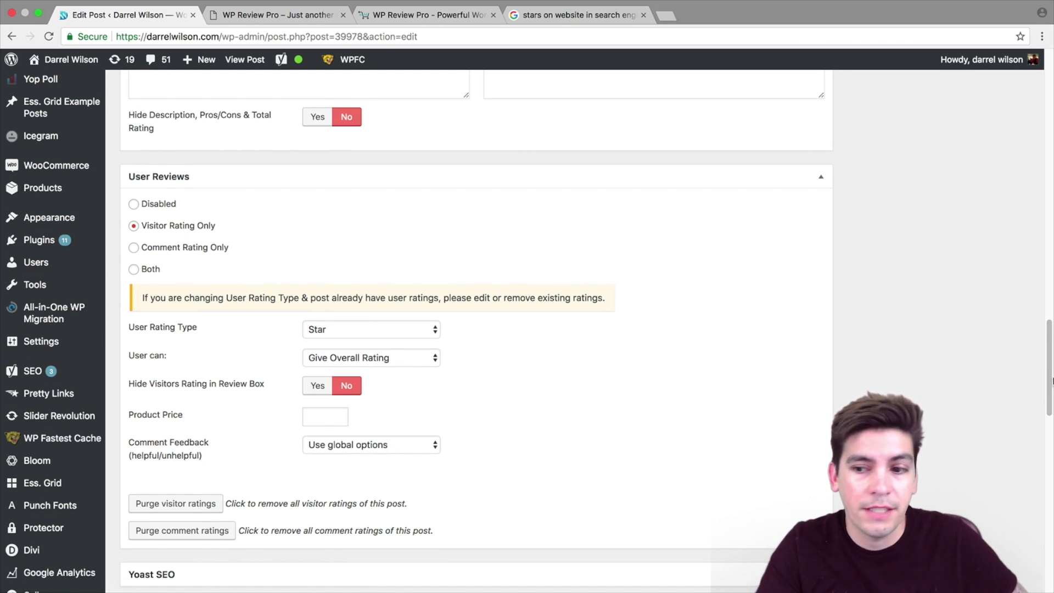
drag(1052, 379, 1053, 98)
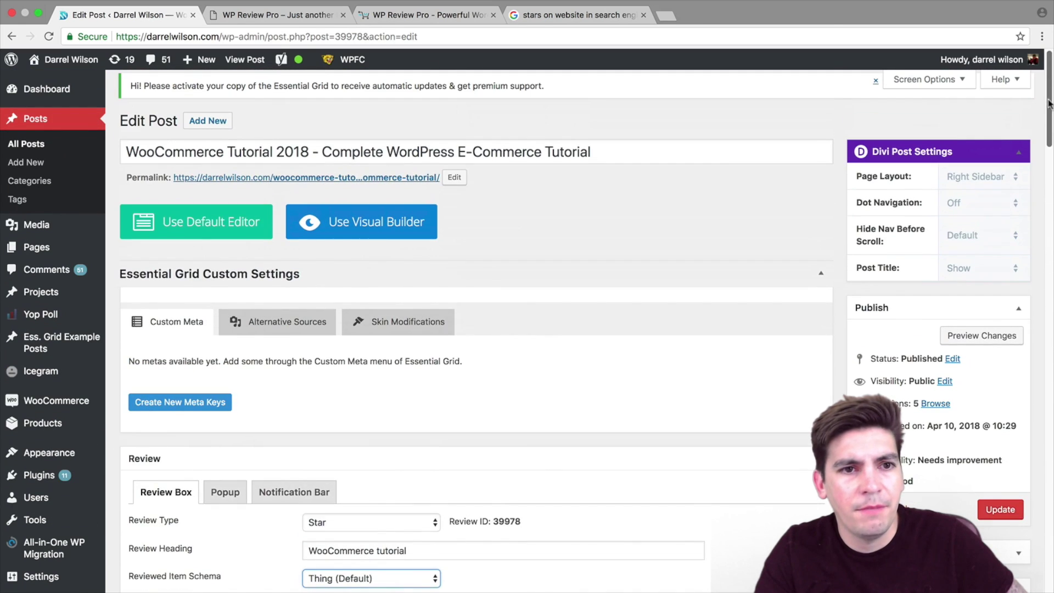
View the live post, scroll to its five-star user review box, then switch to the product page
click(254, 63)
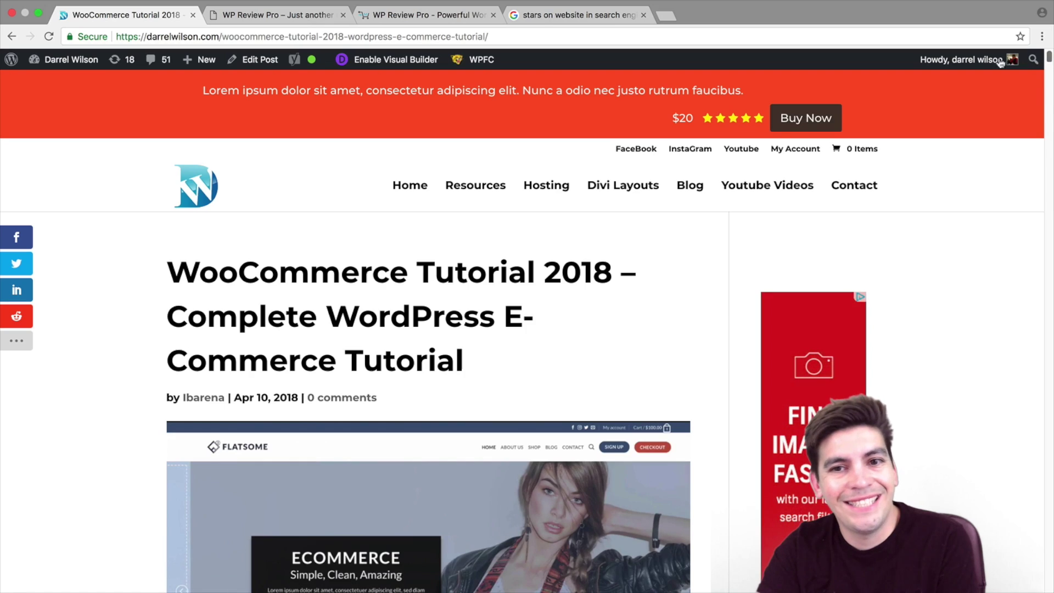
drag(1049, 59, 1052, 573)
scroll(608, 372, down, 5)
scroll(608, 372, down, 10)
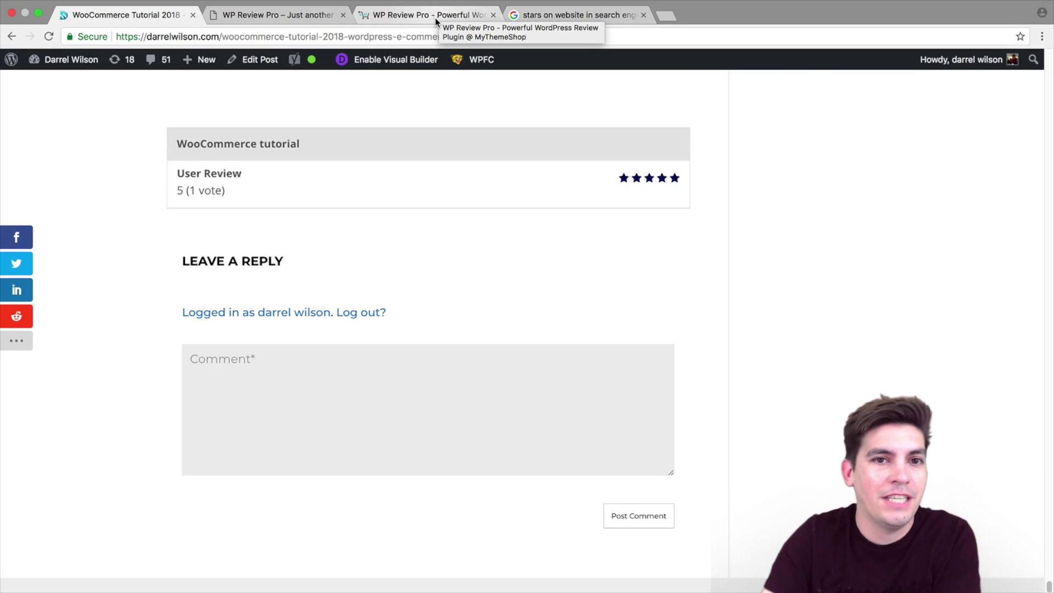
click(435, 17)
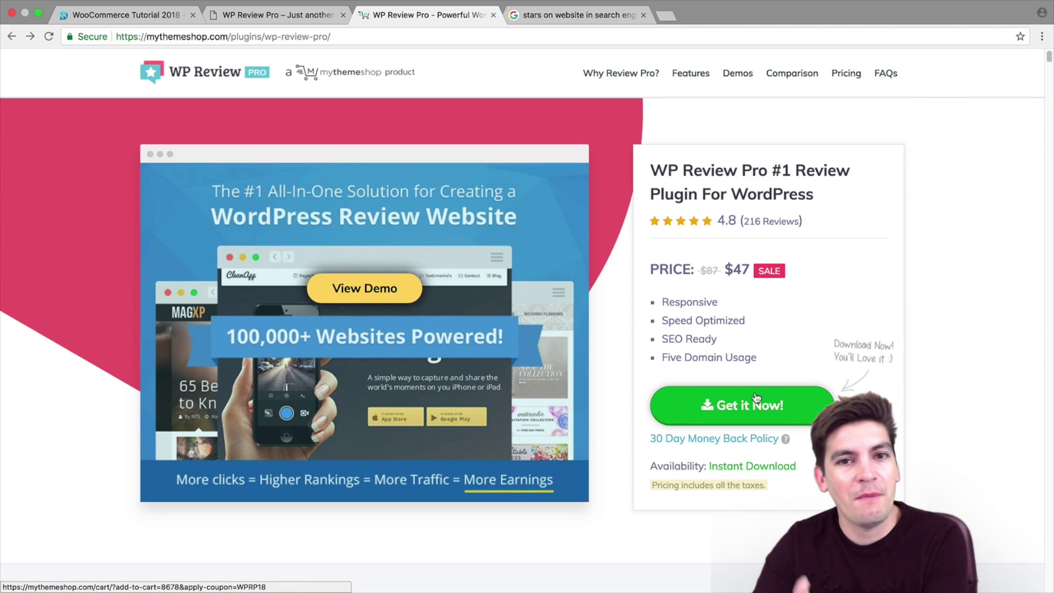
Go from the demo tab back to the live WooCommerce Tutorial 2018 post and scroll to its top
click(297, 16)
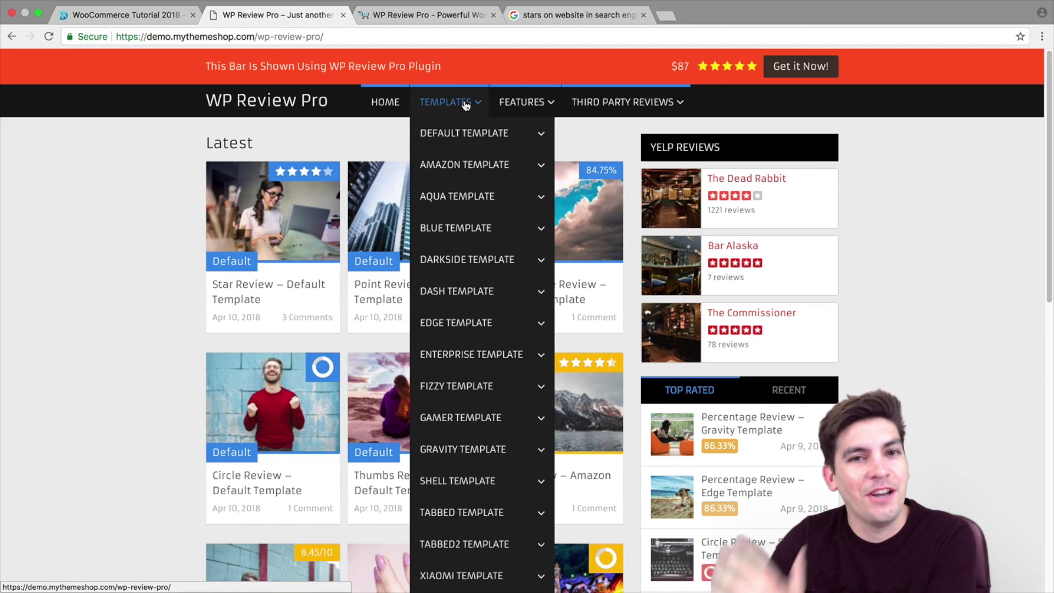
key(ctrl+shift+Tab)
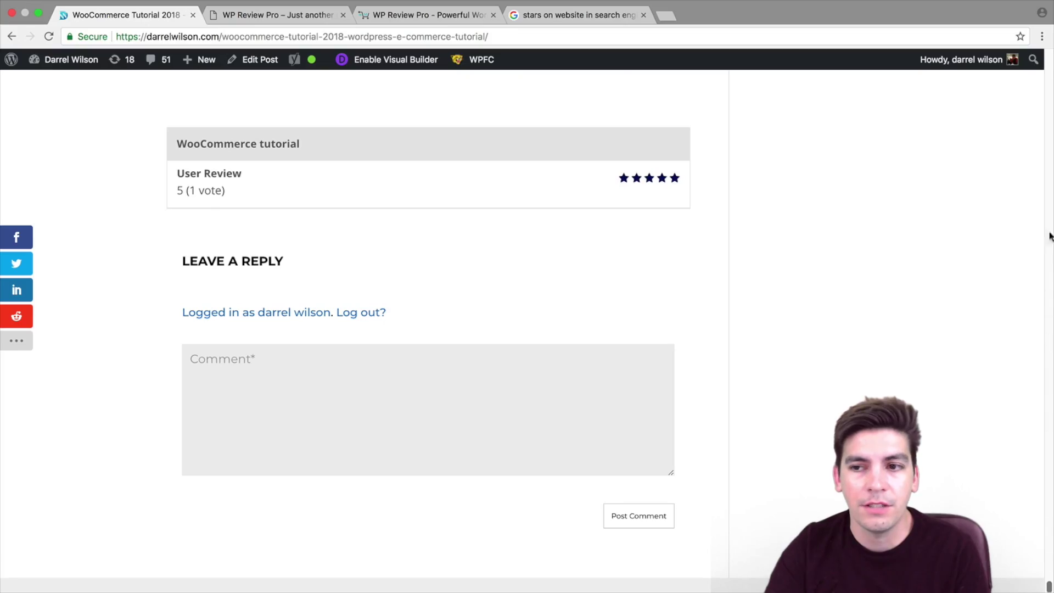
scroll(1049, 91, up, 15)
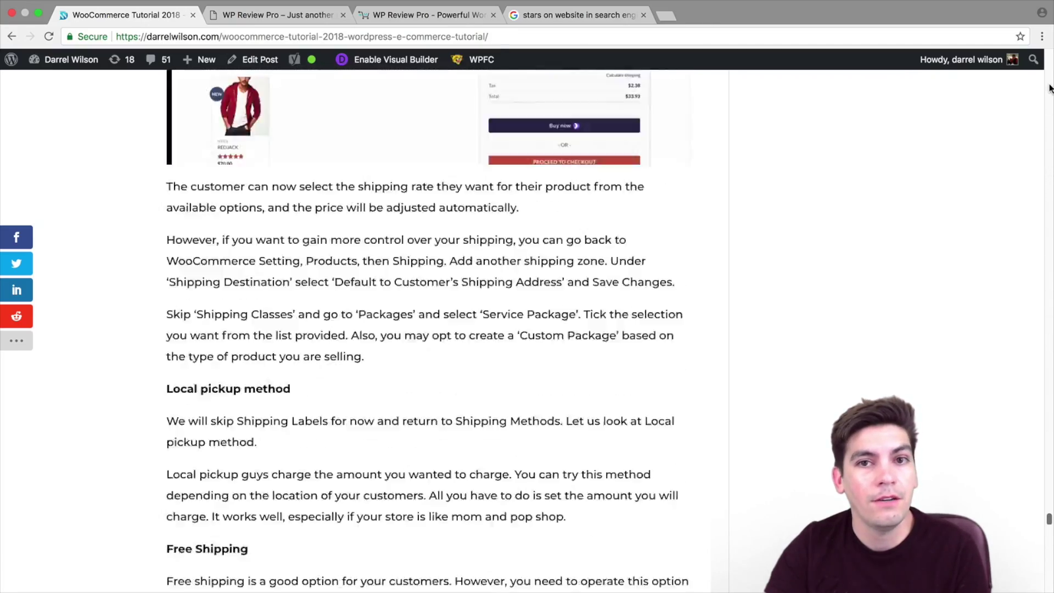
scroll(1049, 110, up, 5)
scroll(1049, 472, up, 20)
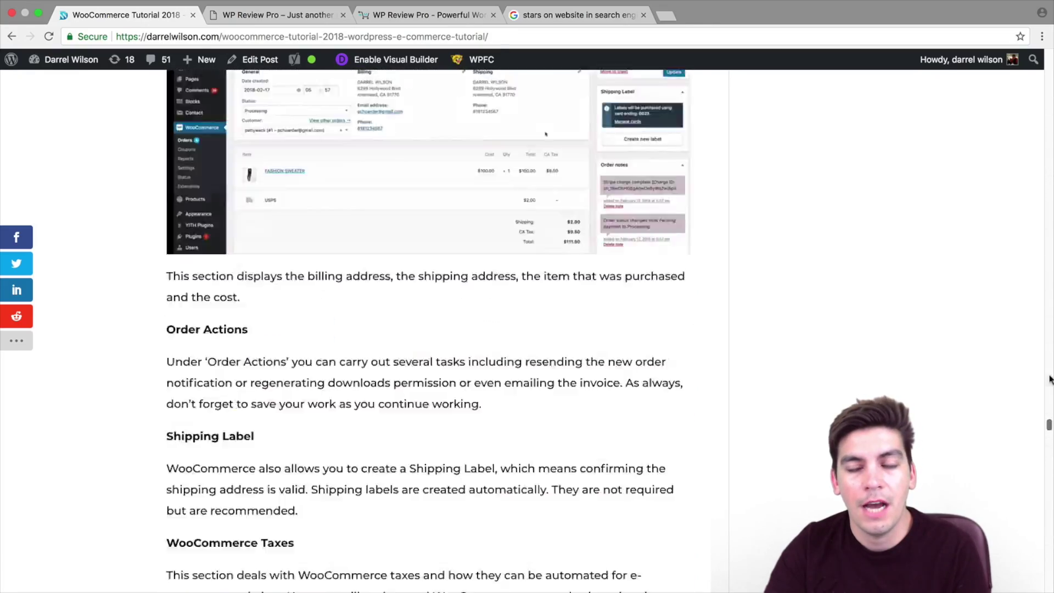